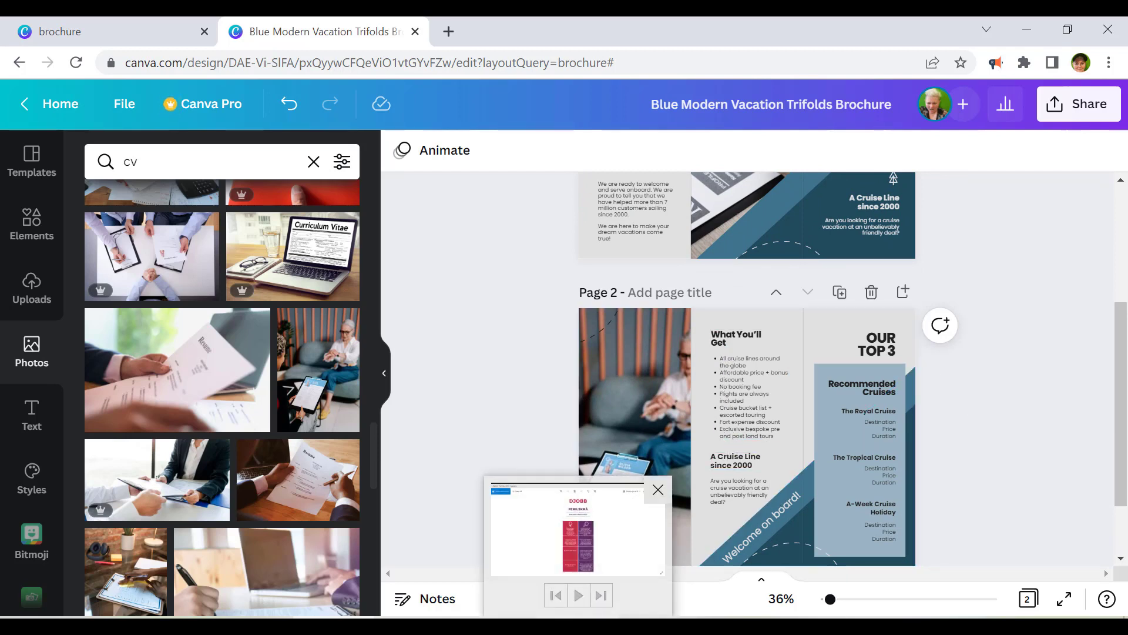
Step: Consult the ferilskrá reference image, then replace the first bullet under "What You'll Get" on page 2 with "Persónulegar upplysingar"
click(578, 627)
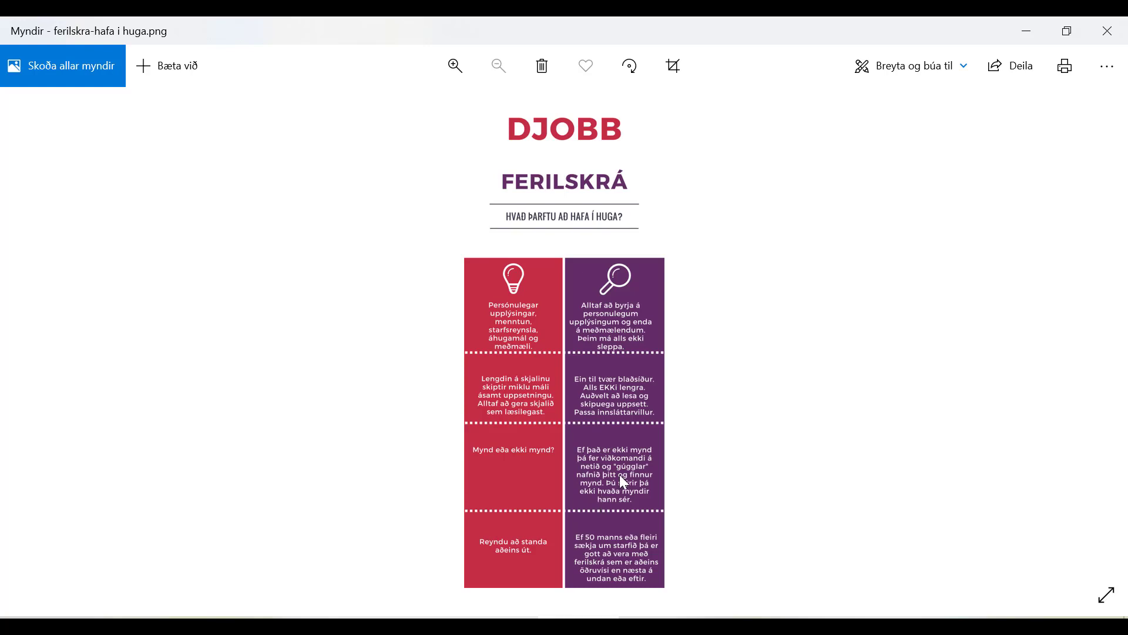
key(alt+Tab)
click(753, 363)
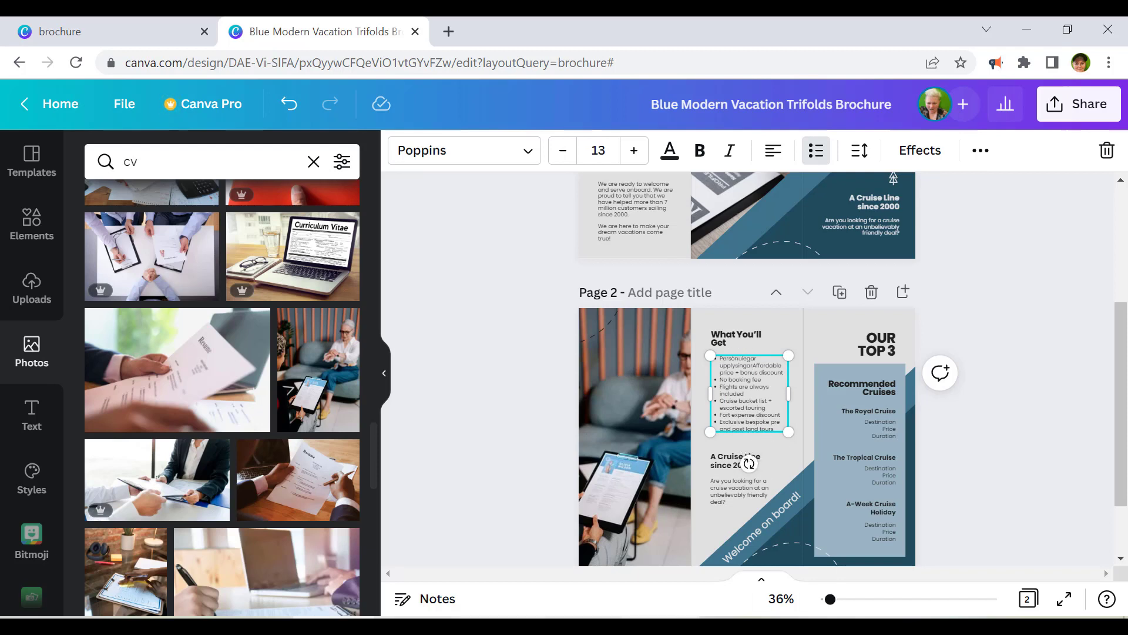
double_click(763, 400)
click(748, 400)
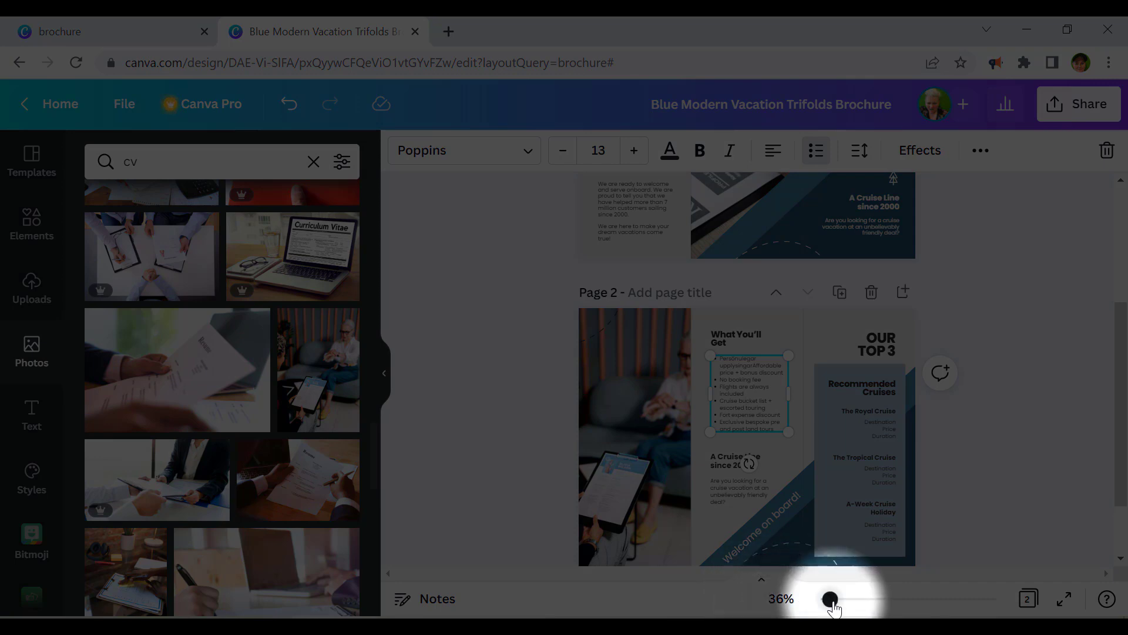
Step: Clear the remaining cruise bullets and list Menntun, Starfsreynsla, Tungumálakunnátta, Tölvufærni, Áhugamál and Meðmæli after the first bullet
drag(832, 603, 850, 605)
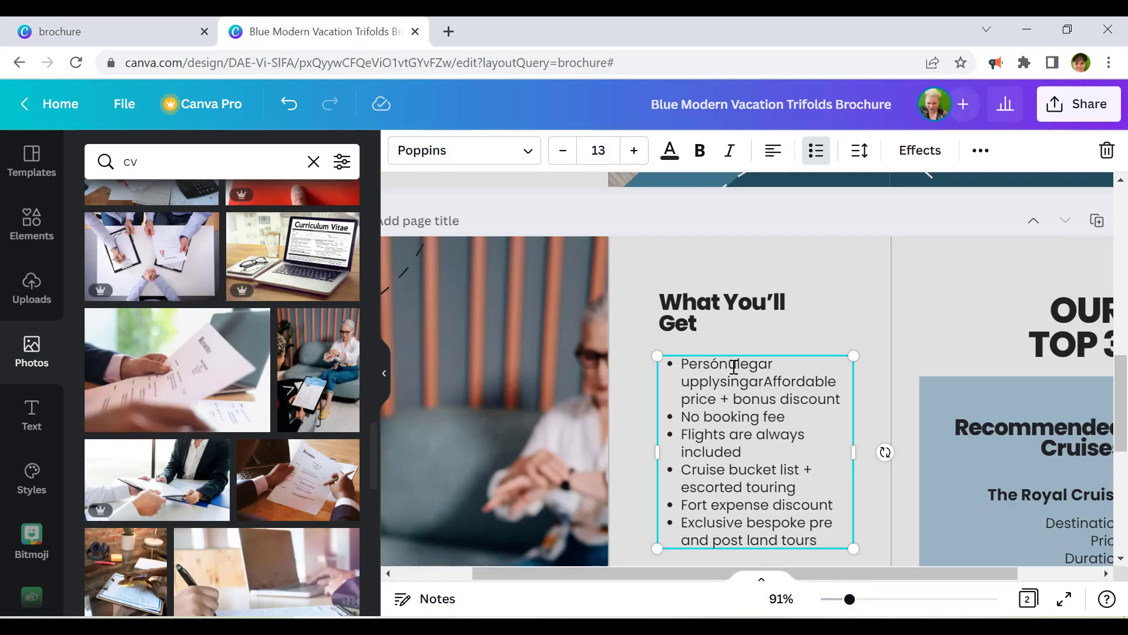
click(764, 382)
key(Delete)
key(Delete)
key(Delete)
key(Delete)
key(Delete)
key(Delete)
key(Delete)
key(Delete)
key(Delete)
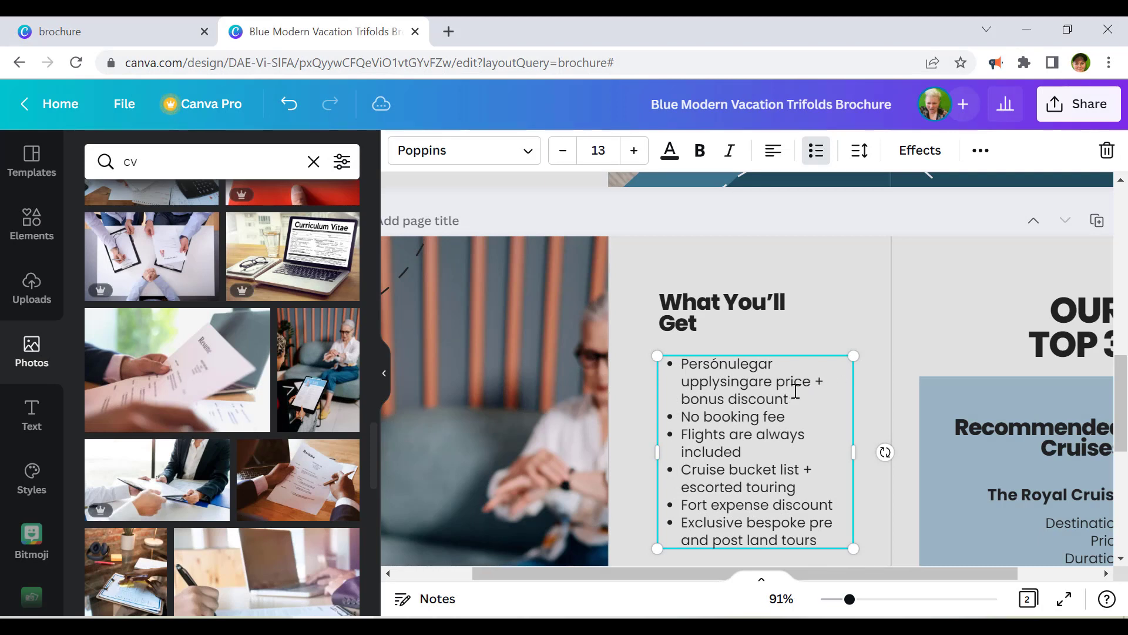
key(Delete)
key(Delete)
key(Delete)
key(Delete)
key(Delete)
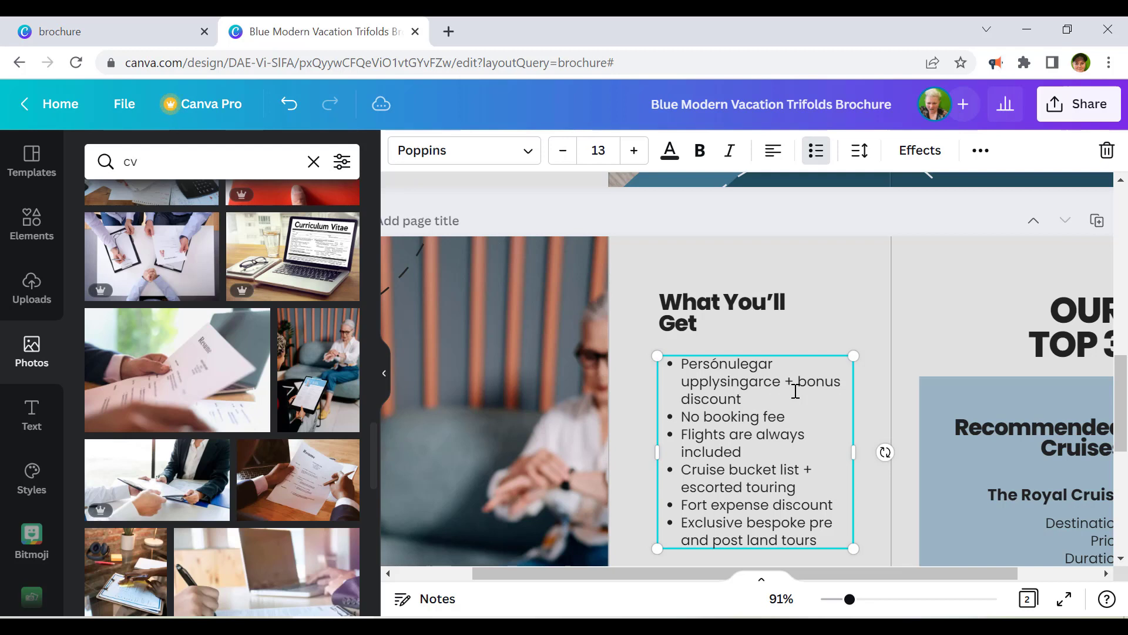
drag(763, 381, 768, 394)
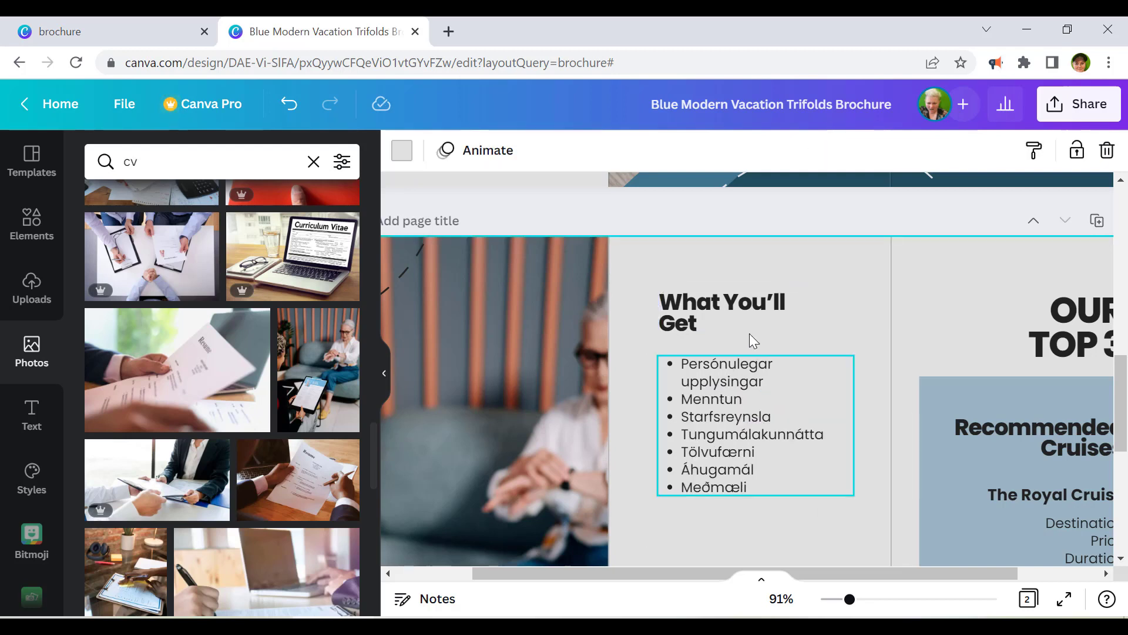
Step: Replace the "What You'll Get" heading on page 2 with "Hvað þarf að koma fram?"
click(697, 310)
click(703, 323)
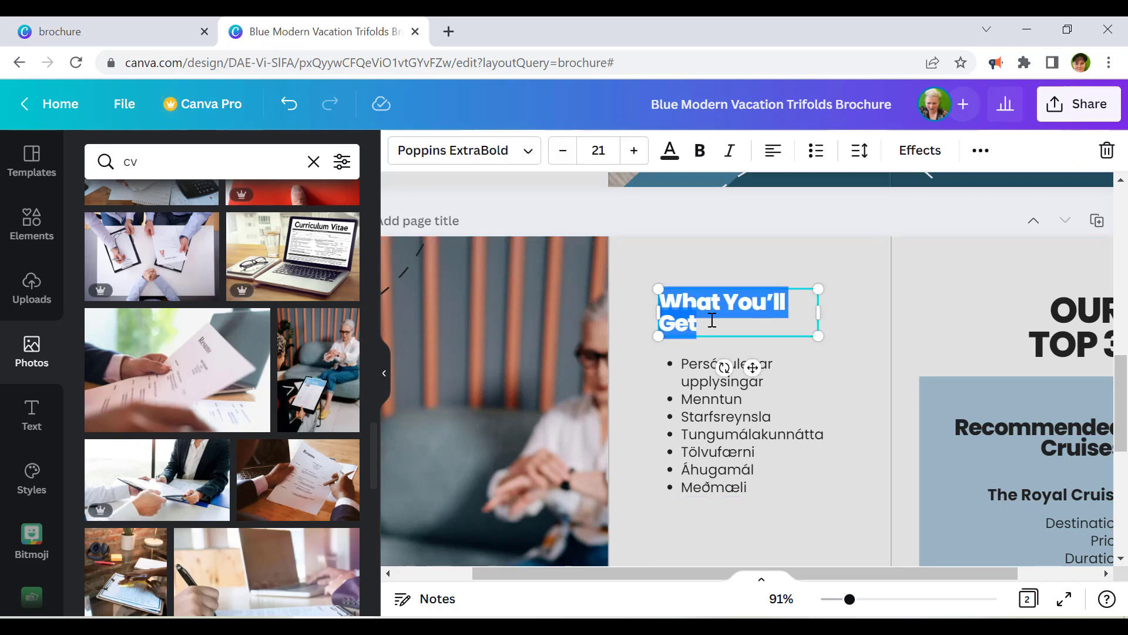
text(Hvað þarf að koma fram?)
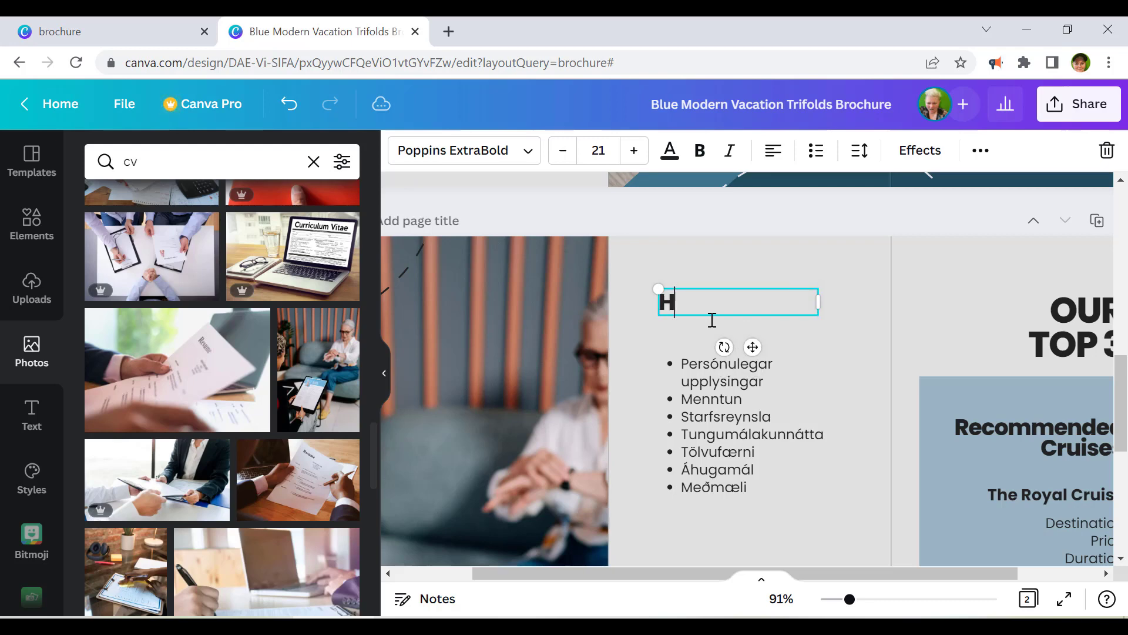
Step: Move the bulleted list on page 2 slightly down to leave a small gap beneath its heading
click(743, 488)
drag(849, 601, 830, 600)
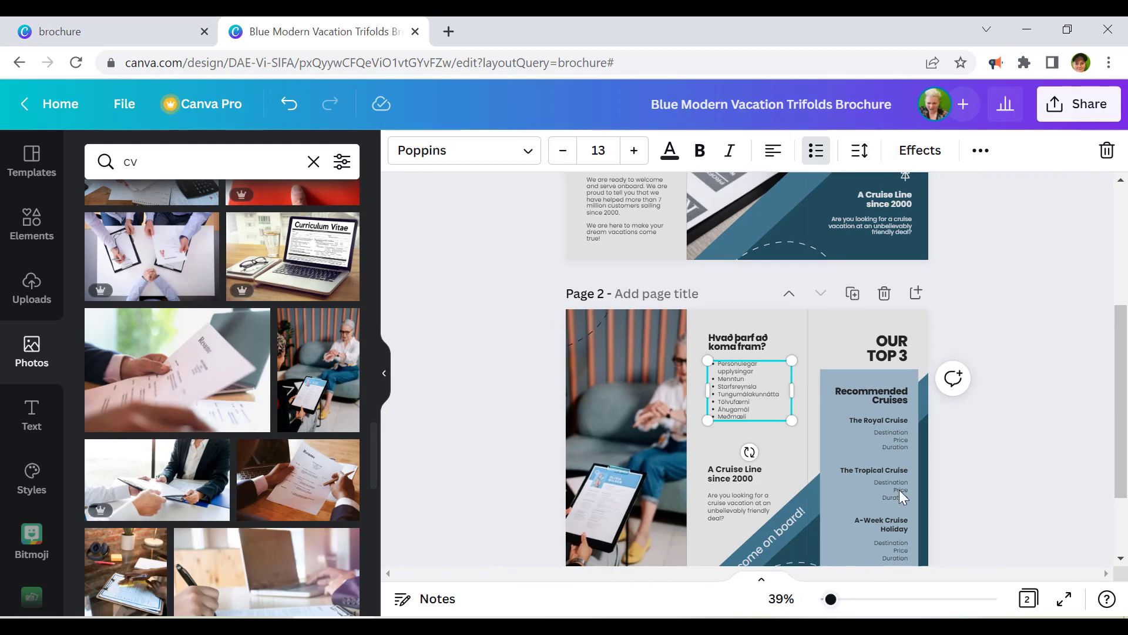
click(1017, 407)
click(739, 391)
click(1027, 336)
click(731, 372)
drag(763, 424, 762, 439)
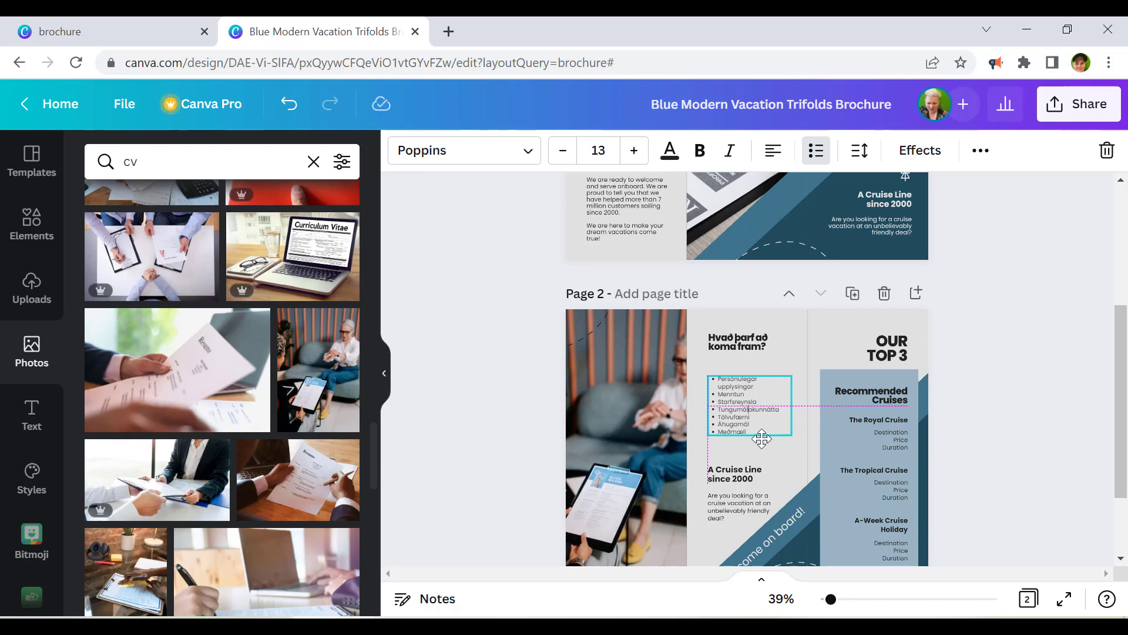
drag(762, 439, 760, 436)
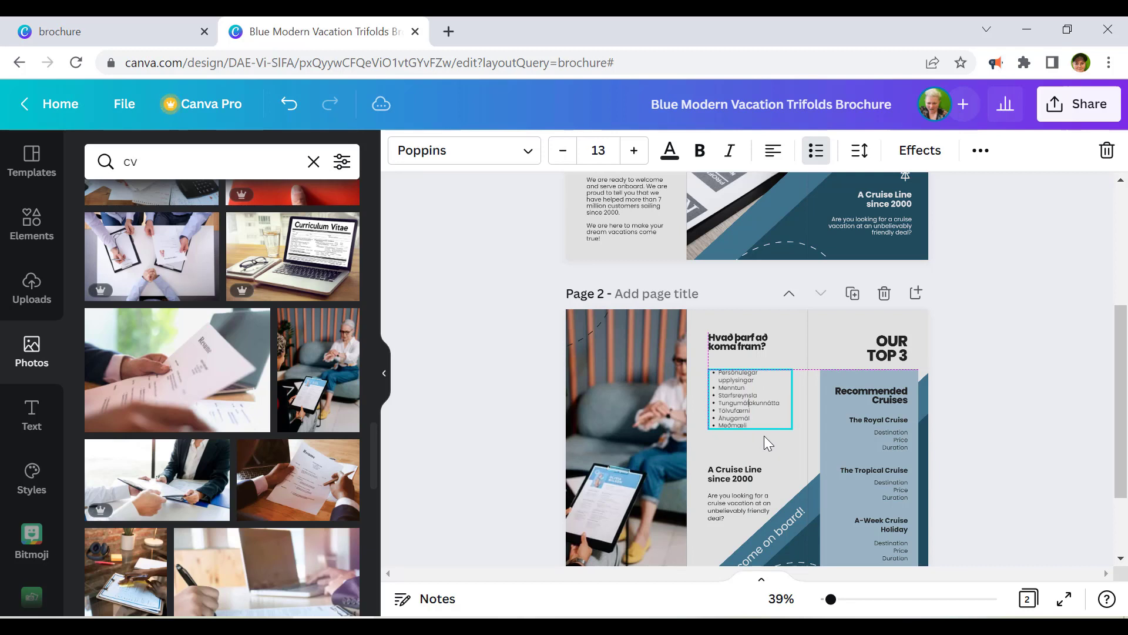
drag(763, 436, 764, 432)
click(768, 447)
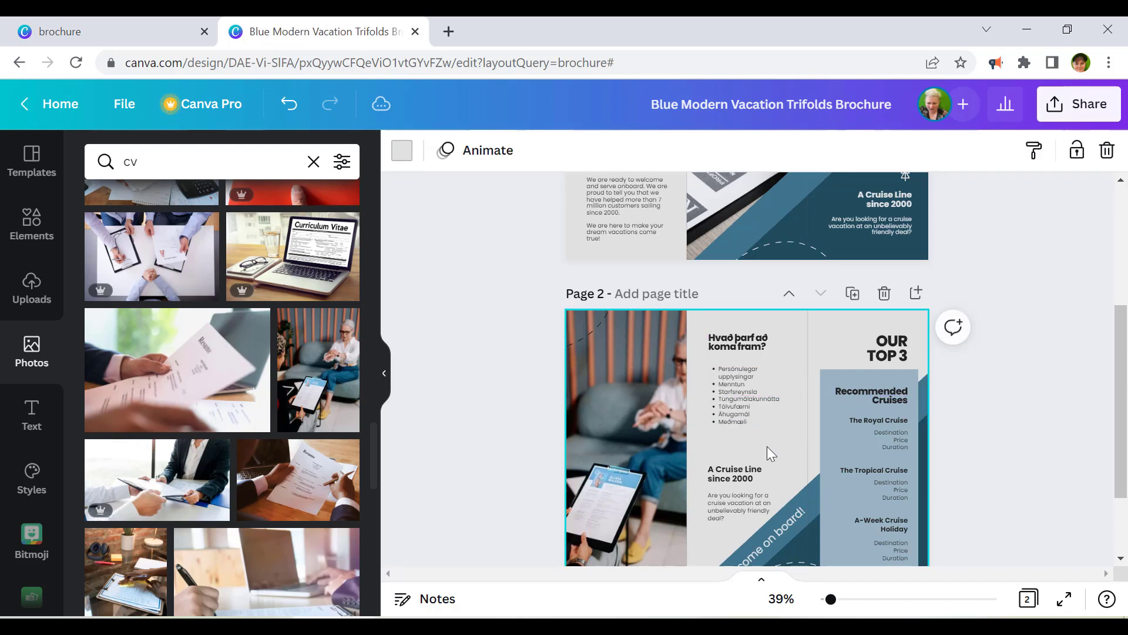
Step: Replace the "A Cruise Line since 2000" heading on page 2 with "AAðstoð í atvinnuleit frá árinu 2010"
click(743, 478)
drag(757, 478, 700, 467)
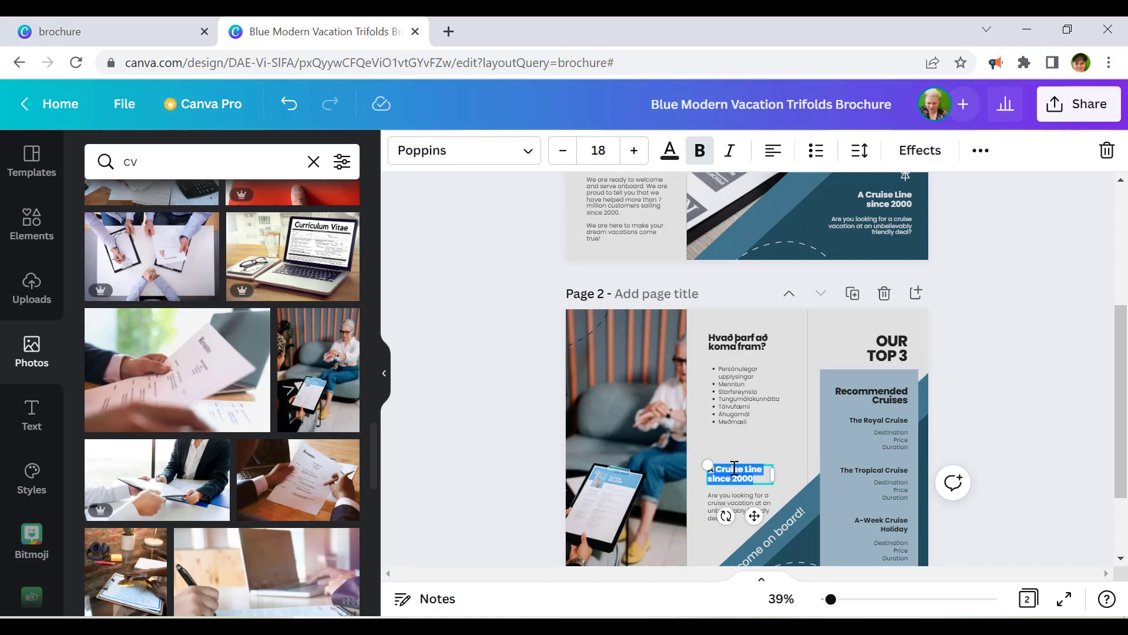
text(A)
text(ðstoð í)
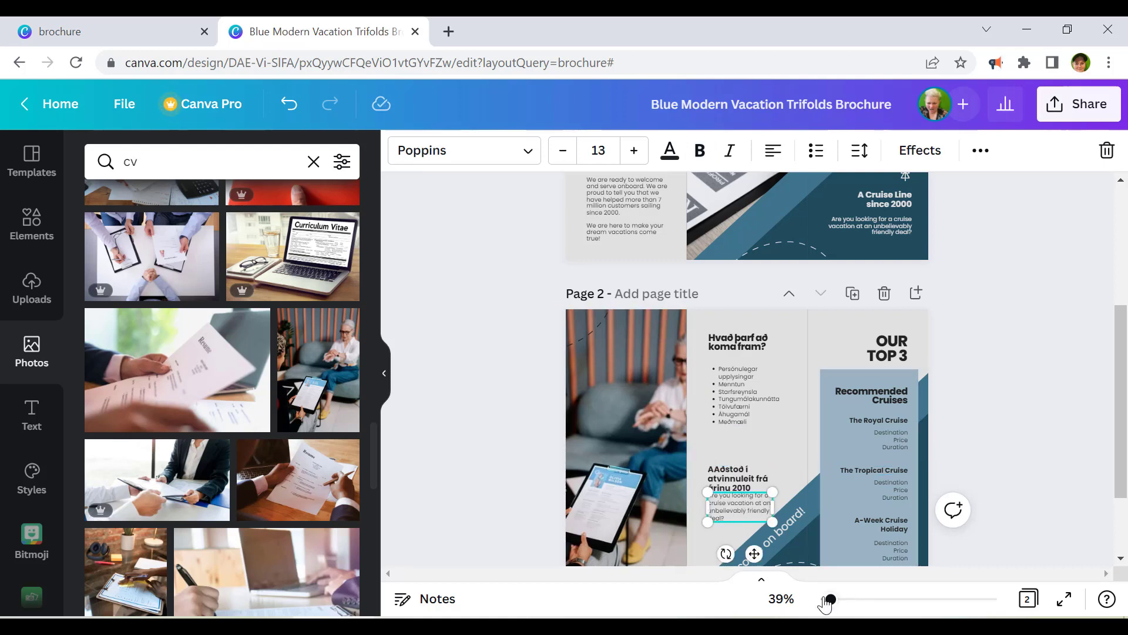
Step: Replace the cruise vacation question below that heading with "Vantar þig aðstoð við að koma þérá framfæri?"
drag(831, 599, 838, 598)
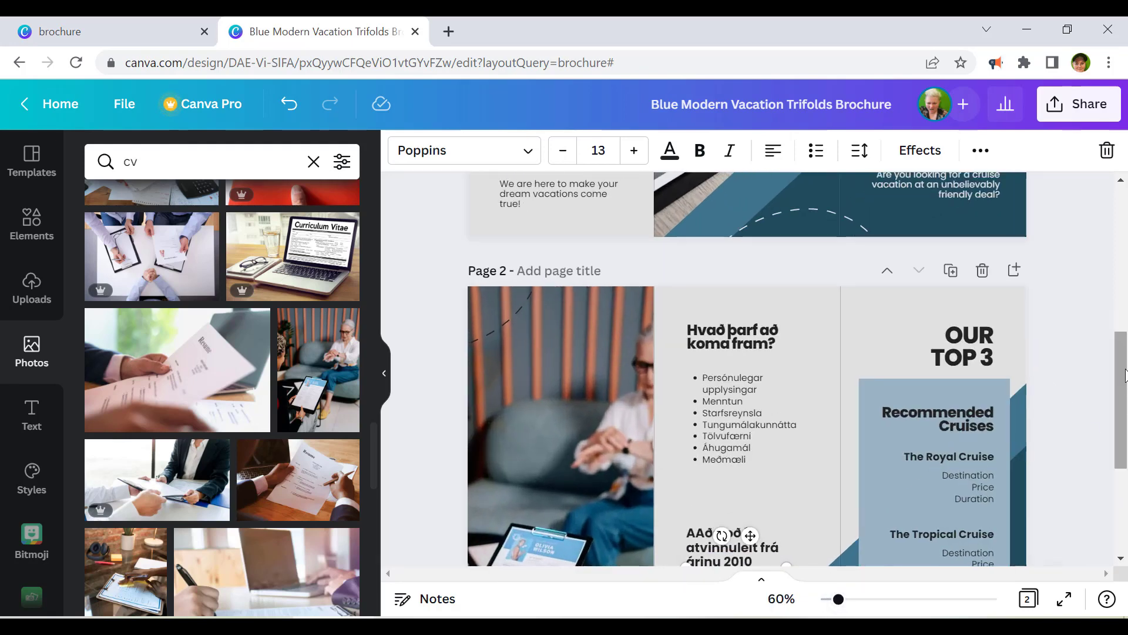
scroll(852, 447, down, 3)
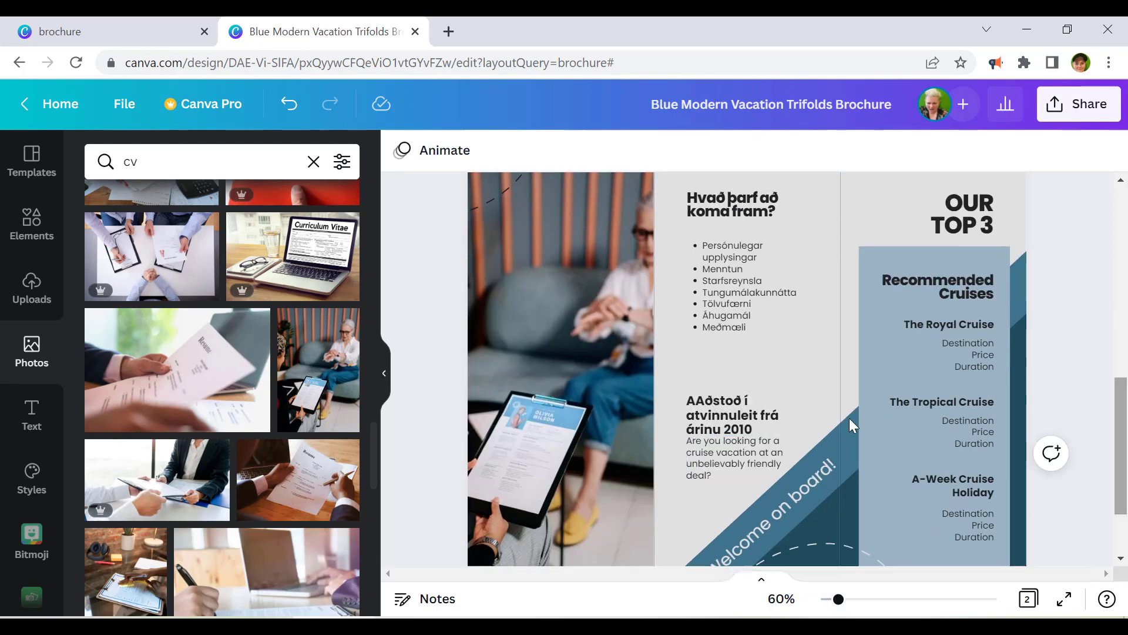
click(700, 461)
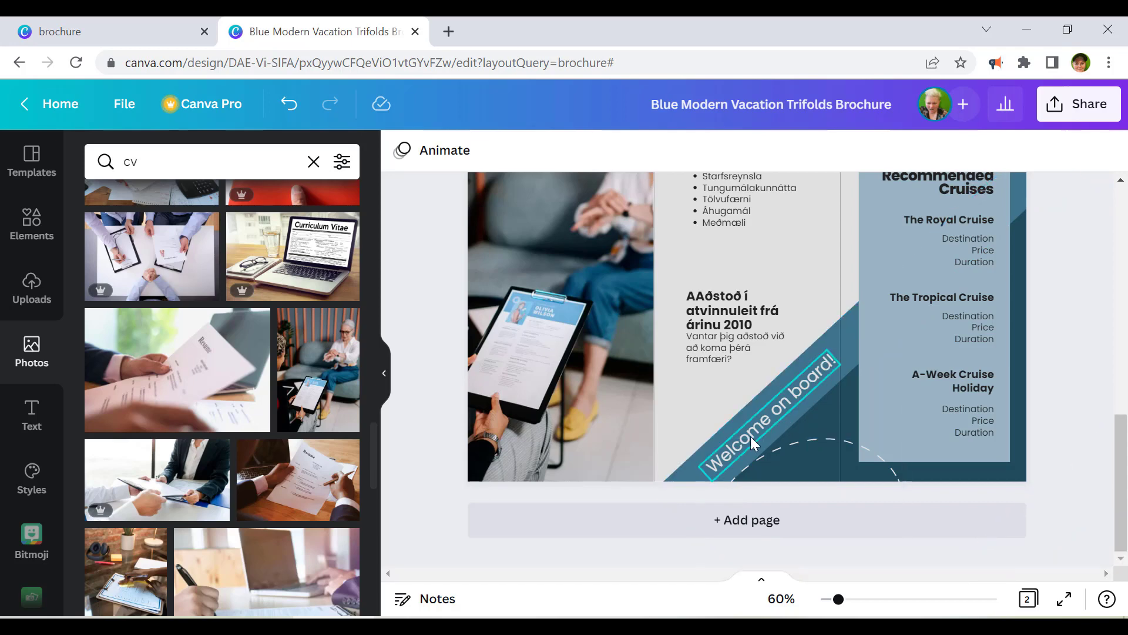
Step: Check the diagonal banner wording on page 1, and replace "Welcome on board!" on page 2's banner with "Hafðu samband"
drag(1119, 483, 1103, 293)
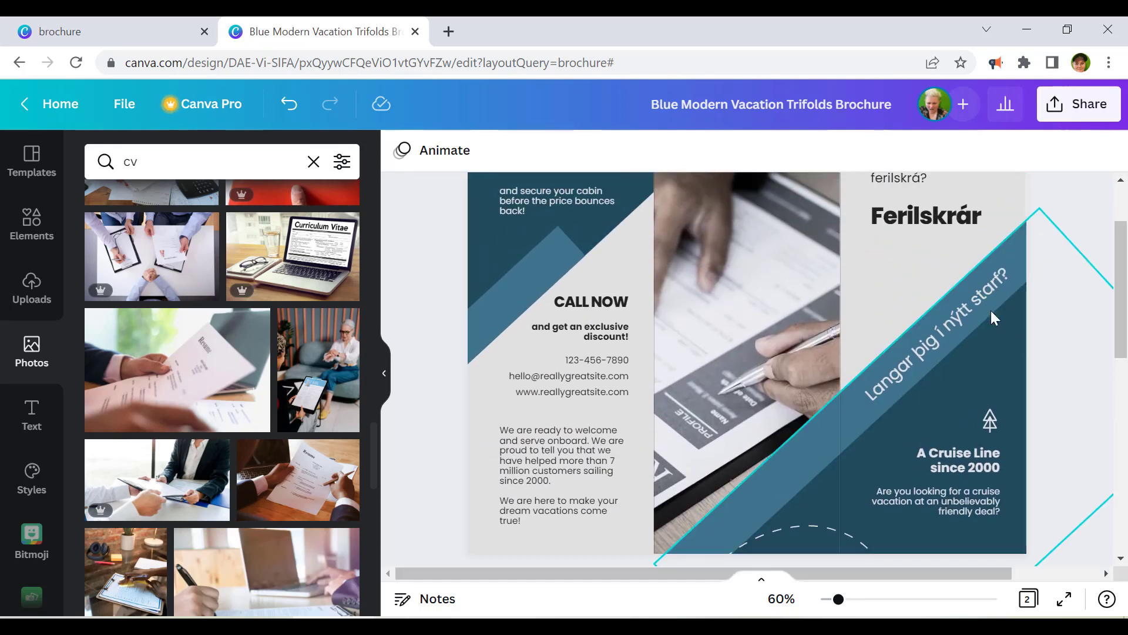
scroll(794, 471, down, 7)
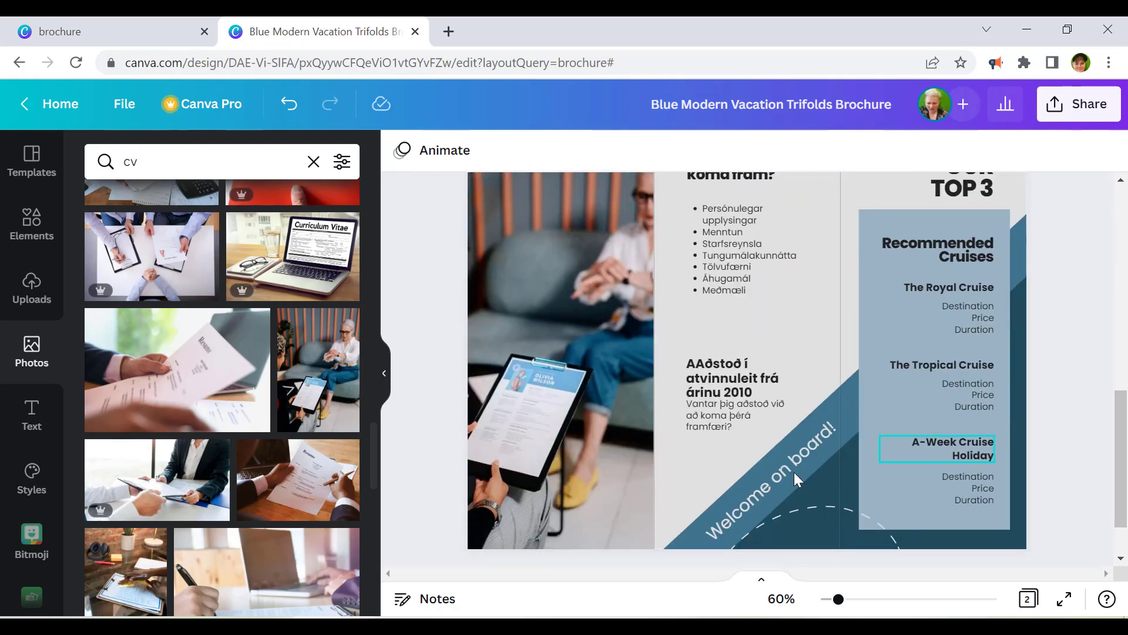
click(771, 485)
click(804, 452)
click(804, 453)
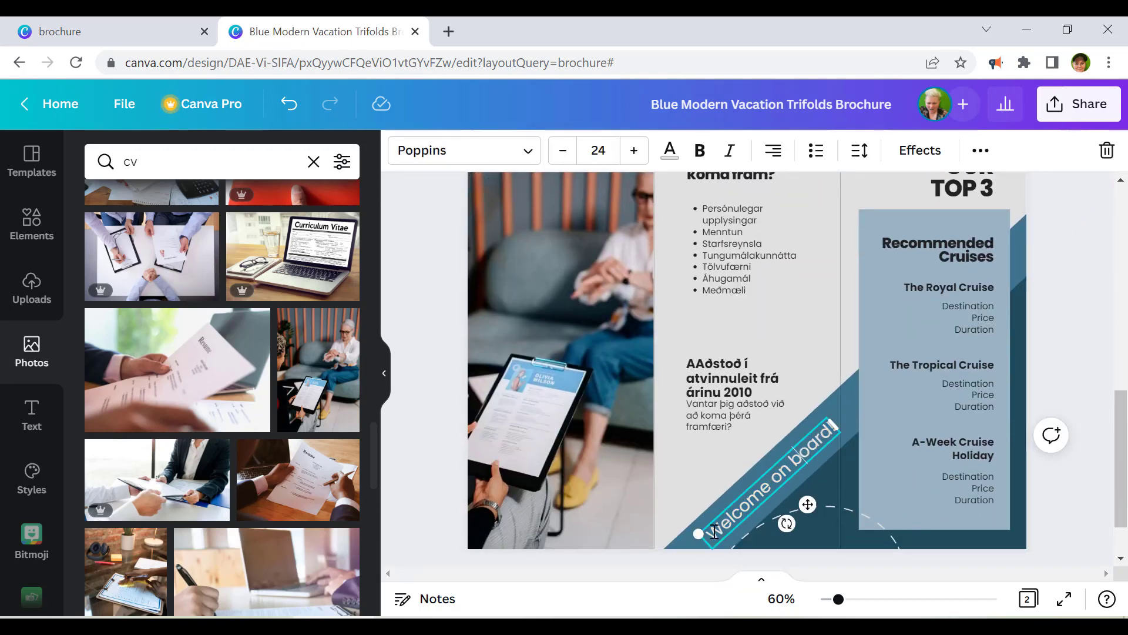
Step: Replace "Recommended Cruises" with "Hvað er í boði" and rewrite the first two cruise entries as "Aðstoð við ferilskrár" and "Umsóknir", with their details
double_click(915, 249)
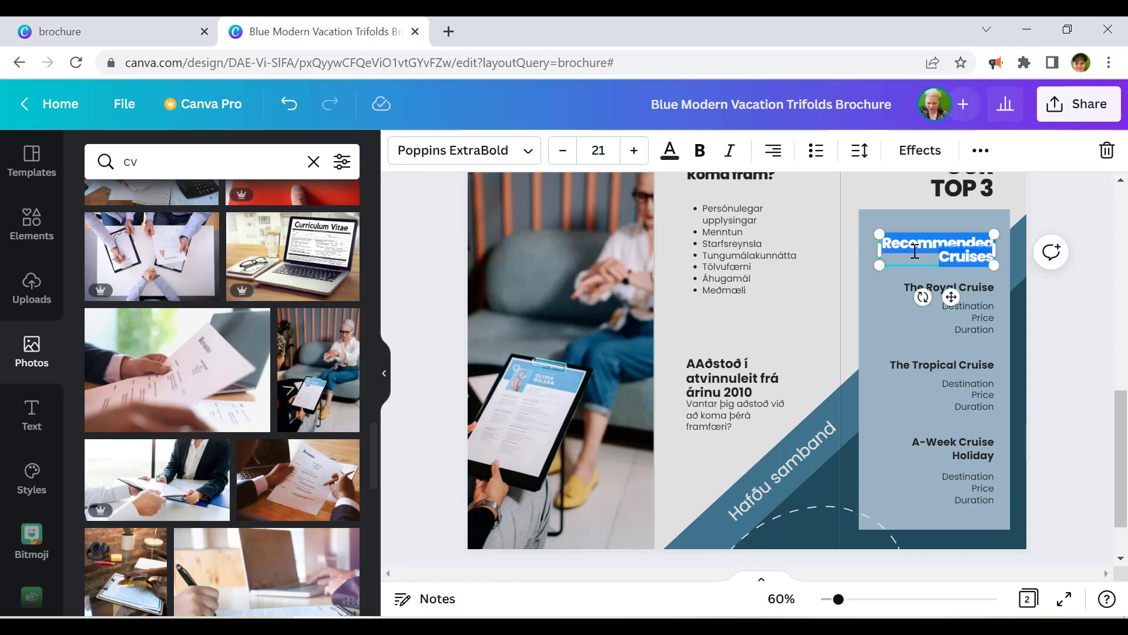
text(Hvað)
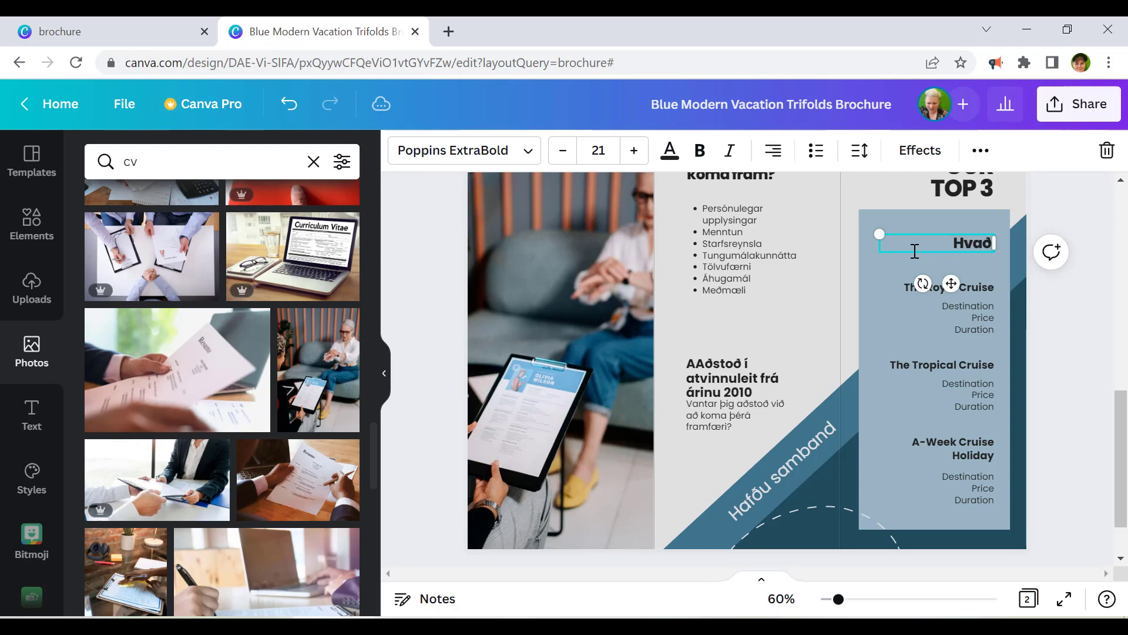
text( er í boði)
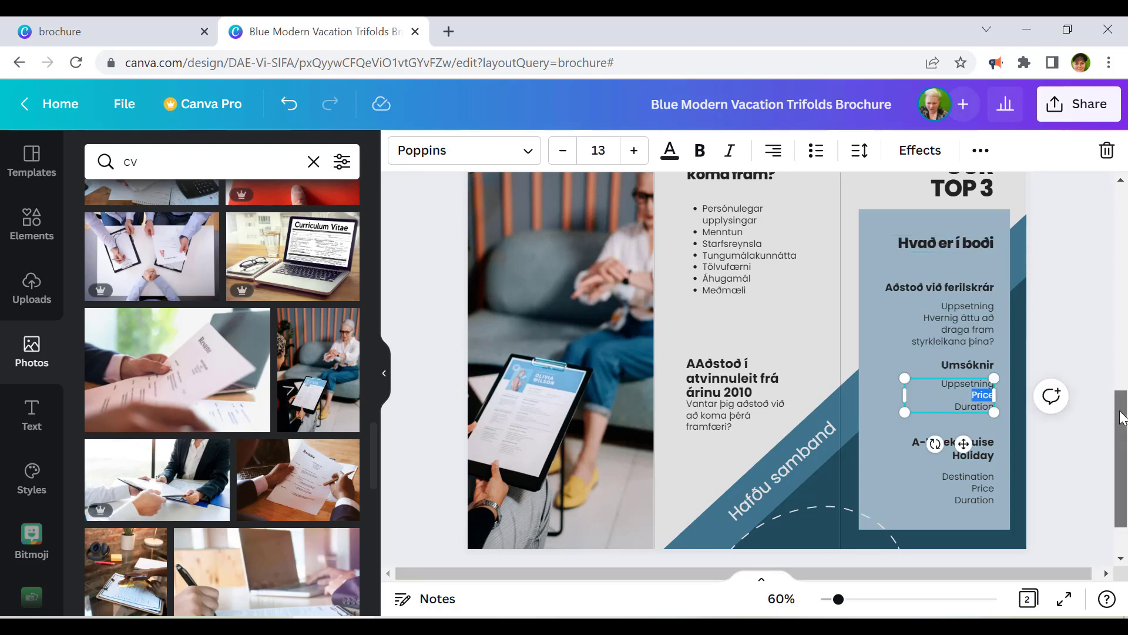
Step: Delete the duplicate letter A at the start of the "AAðstoð í atvinnuleit" heading on page 2
mouse_move(1120, 430)
mouse_down()
mouse_move(1117, 367)
mouse_move(1109, 426)
mouse_up()
click(704, 412)
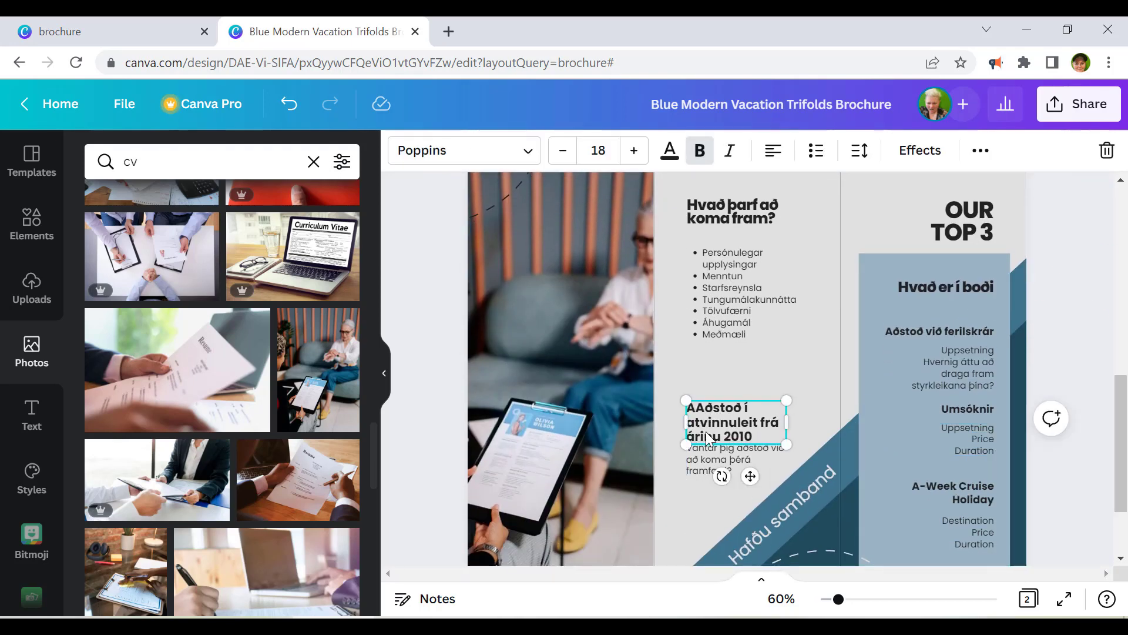
double_click(699, 407)
click(697, 408)
key(BackSpace)
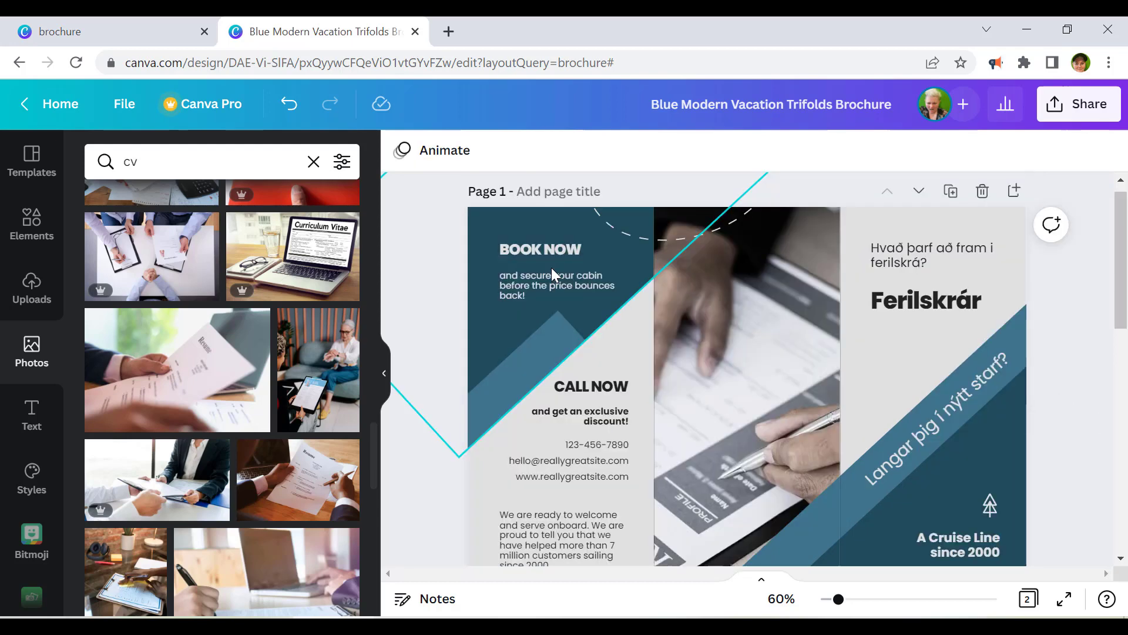
Step: Look through both brochure pages, examining the editable text boxes such as BOOK NOW, CALL NOW, the contact details and OUR TOP 3
scroll(551, 267, up, 10)
click(540, 250)
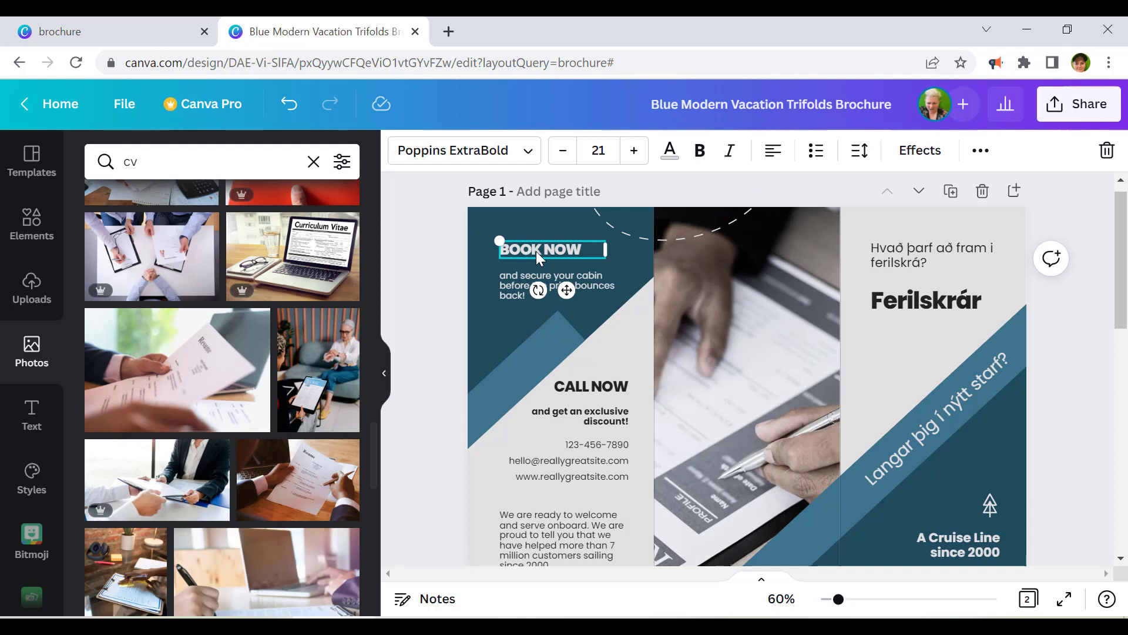
double_click(536, 252)
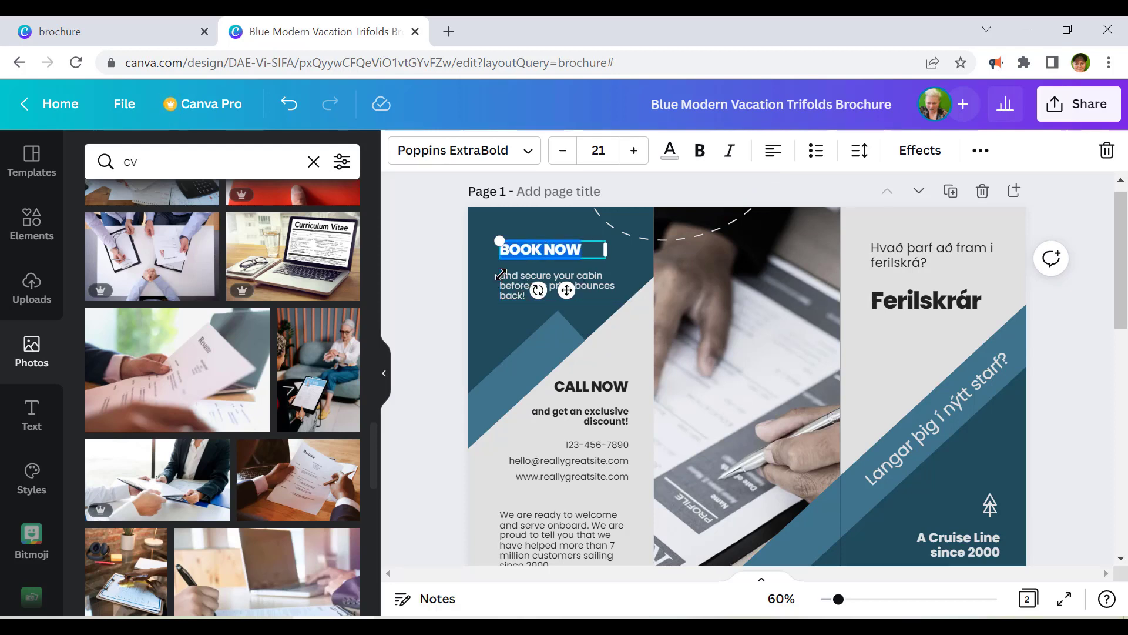
mouse_move(1112, 269)
mouse_down()
mouse_move(1112, 340)
mouse_move(1110, 280)
mouse_up()
click(1058, 329)
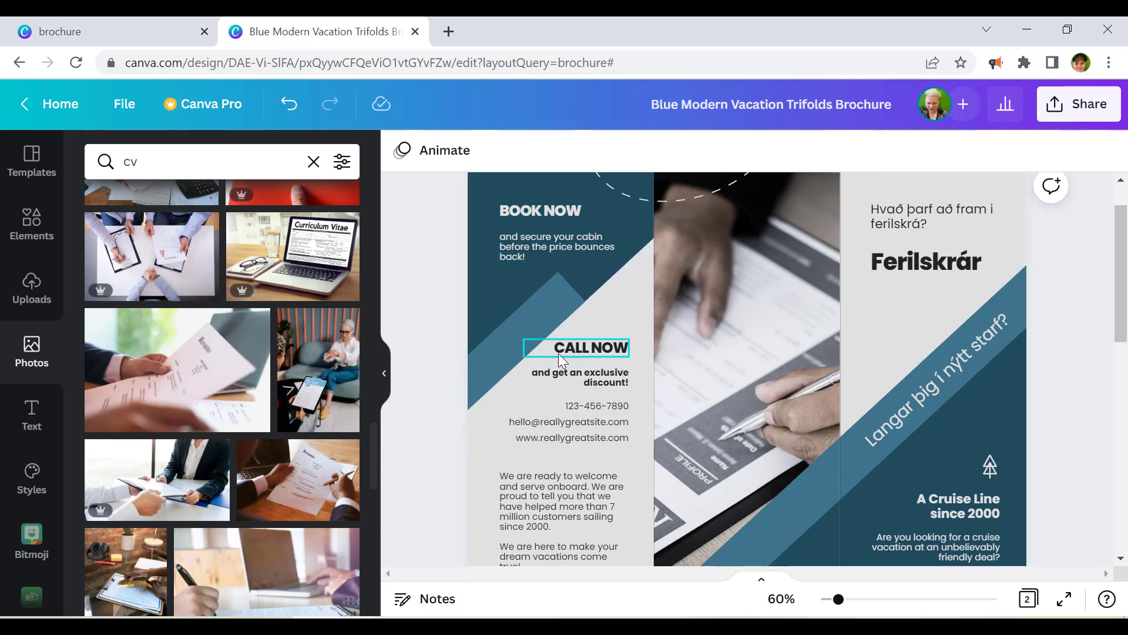
click(597, 413)
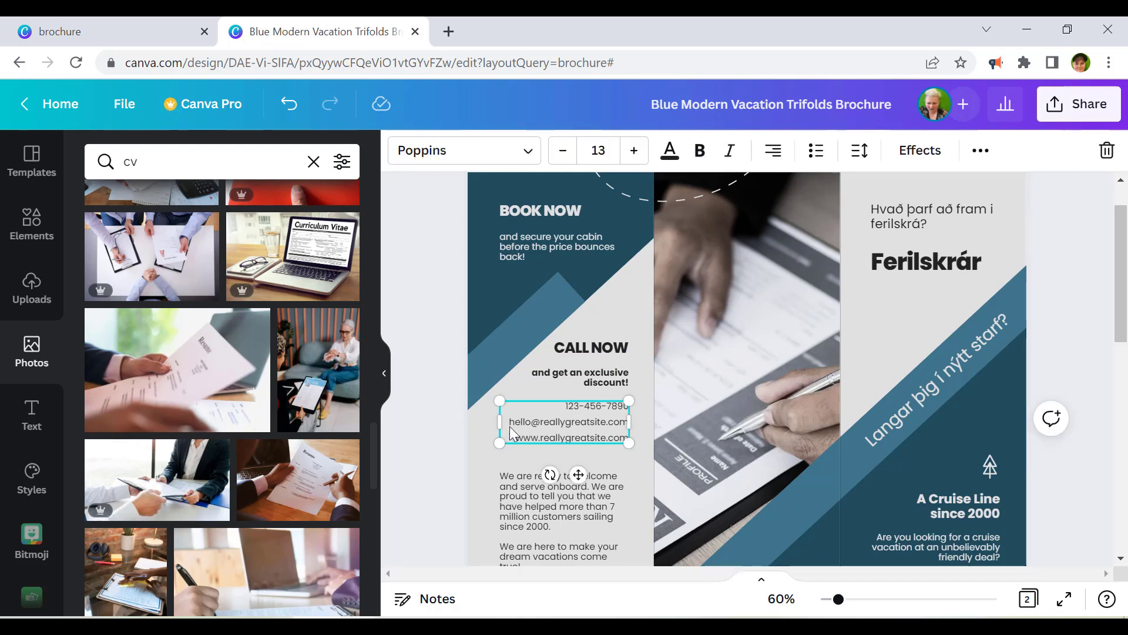
click(527, 523)
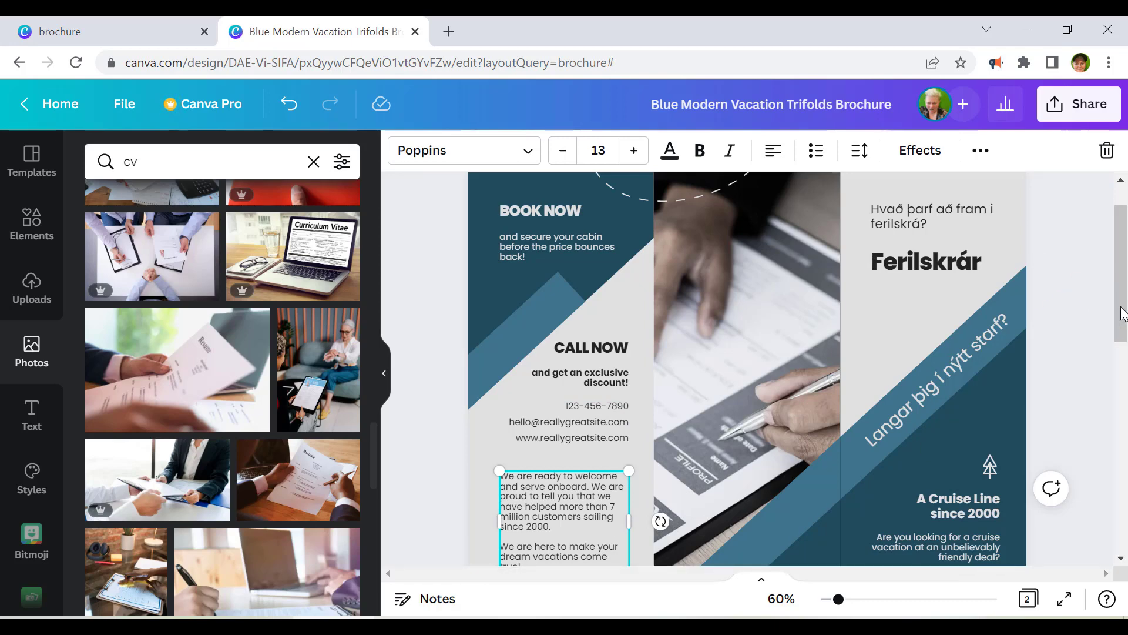
drag(1119, 265, 1115, 329)
click(963, 499)
scroll(728, 386, down, 2)
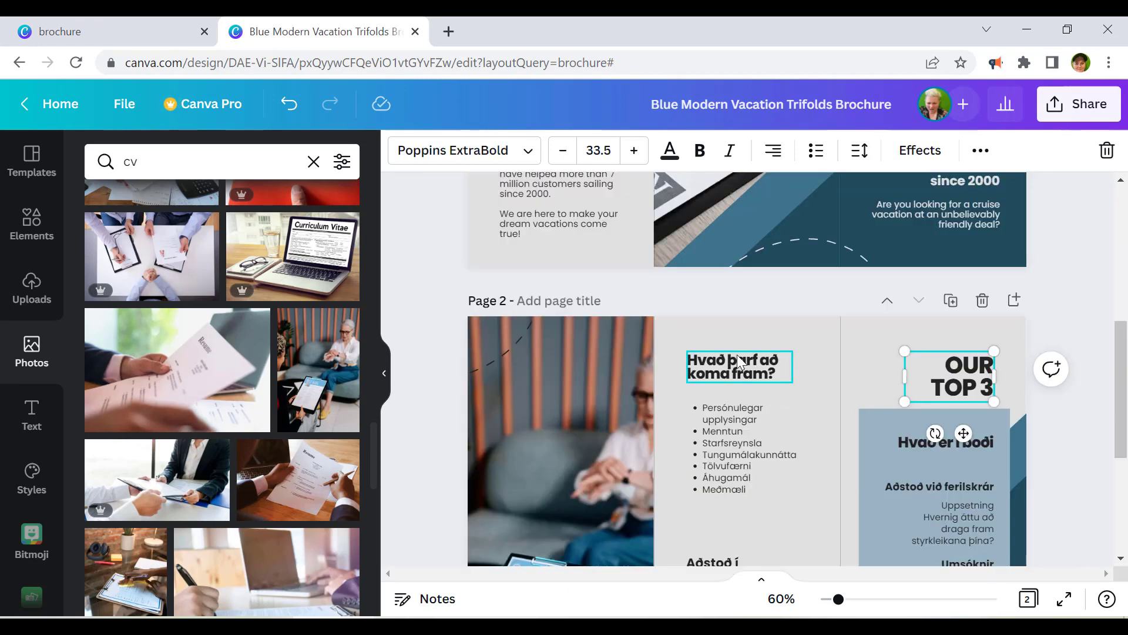
click(738, 358)
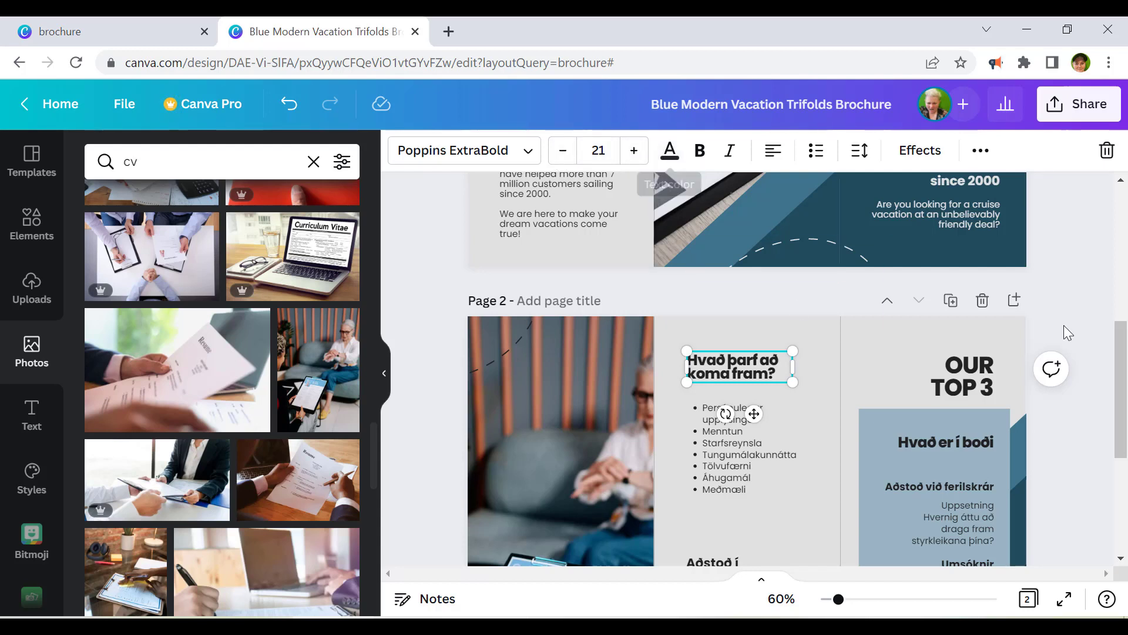
drag(1123, 385, 1113, 265)
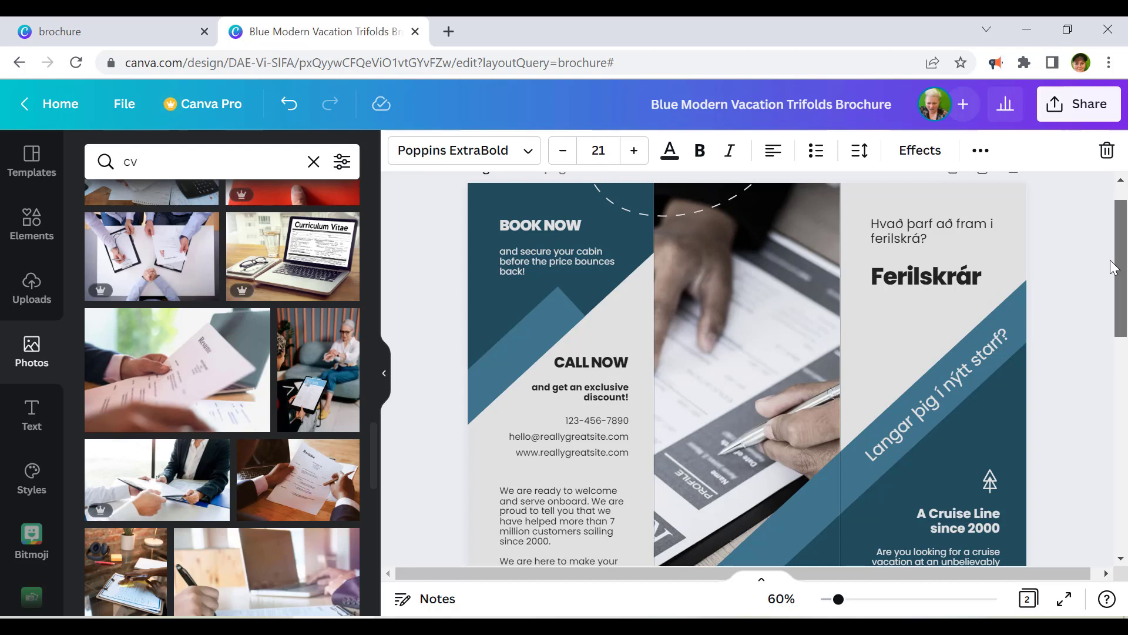
drag(1114, 265, 1099, 508)
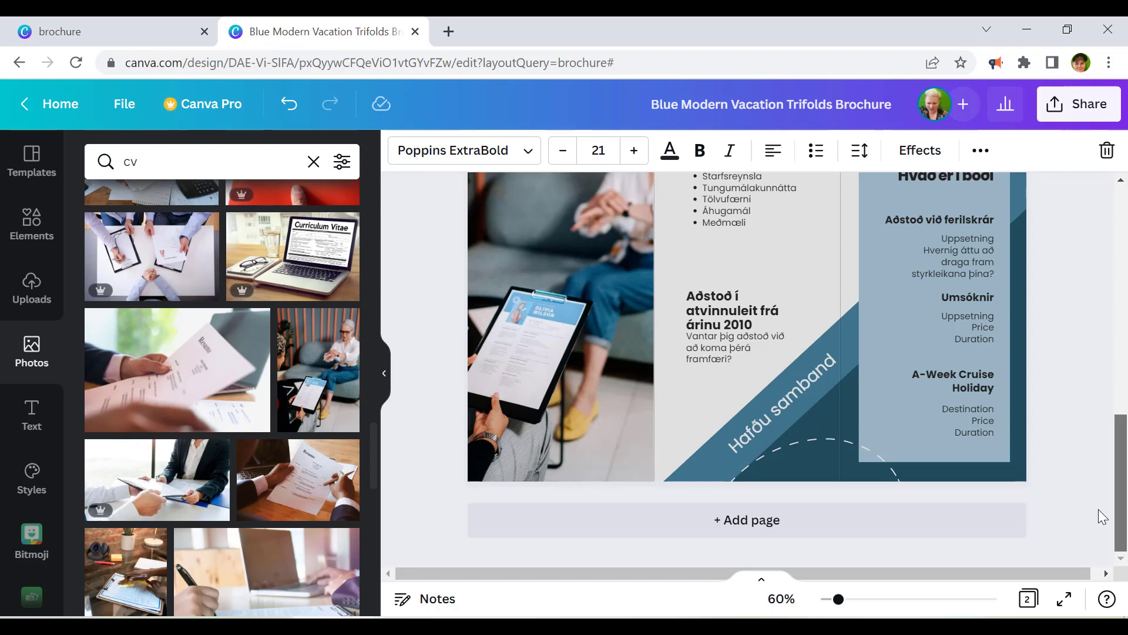
Step: Rename the design from its template title to "ferilskrar"
scroll(1104, 478, up, 3)
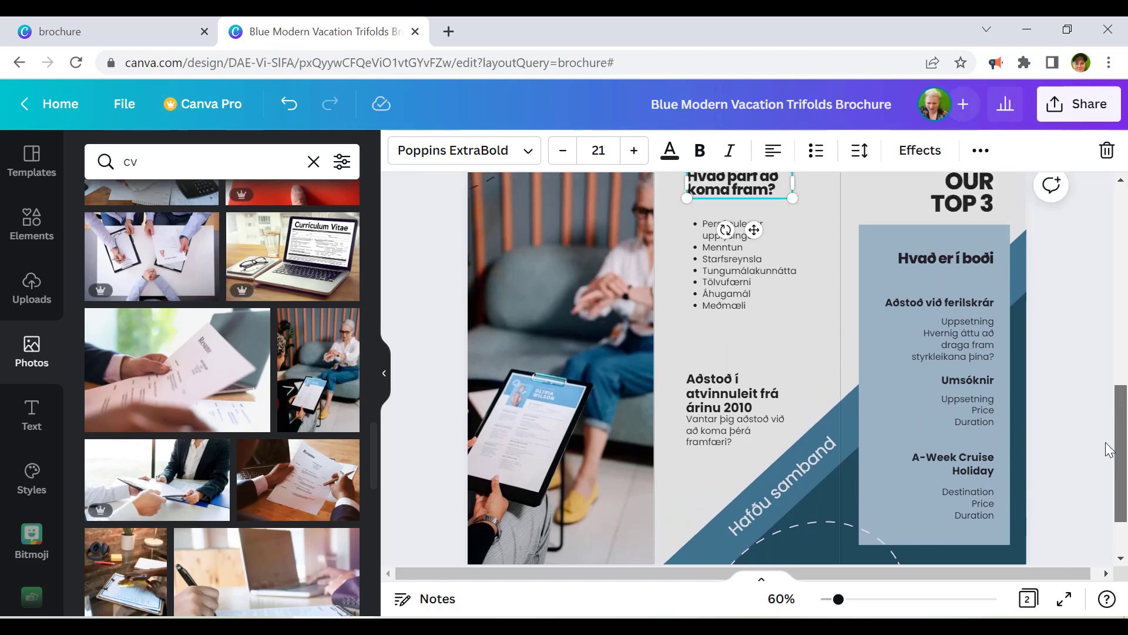
click(1110, 449)
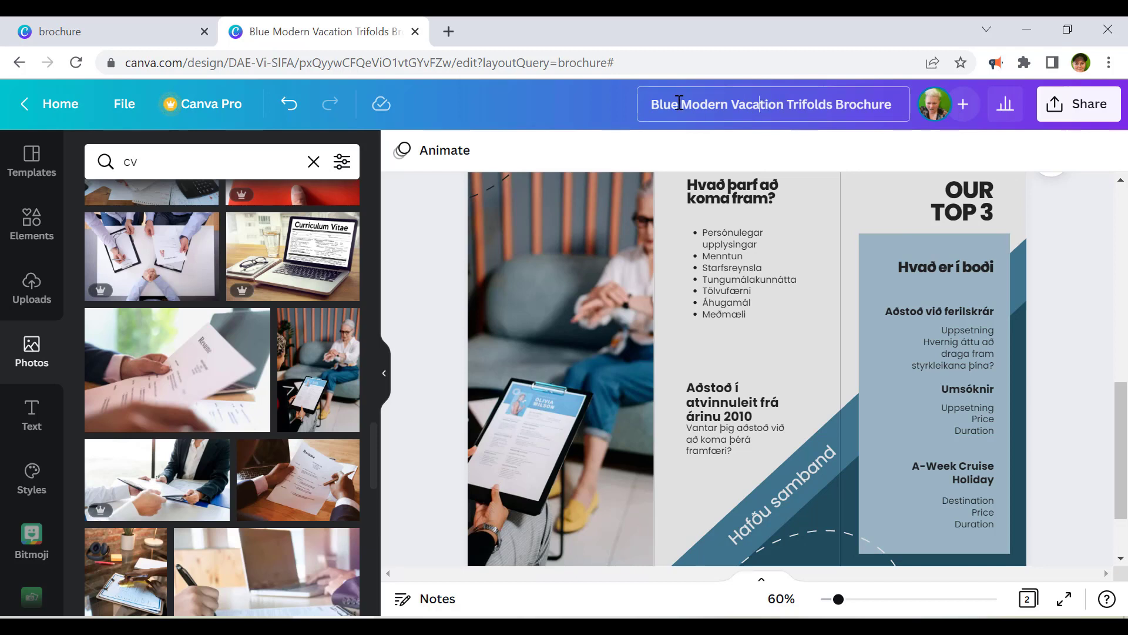
drag(858, 109, 905, 107)
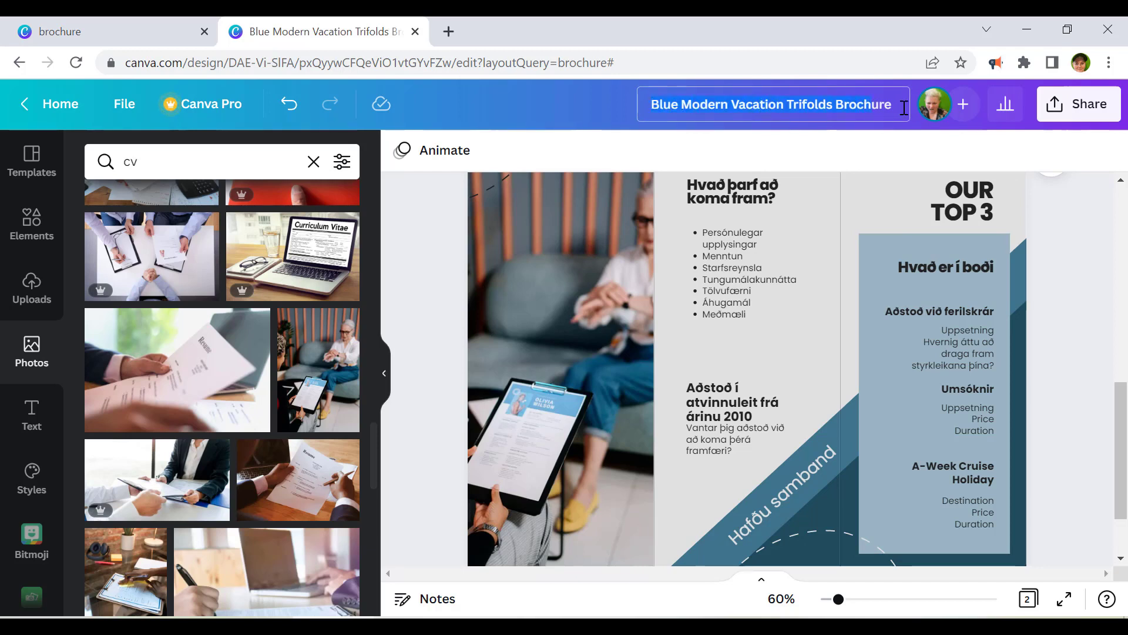
text(ferilskrar)
click(1089, 167)
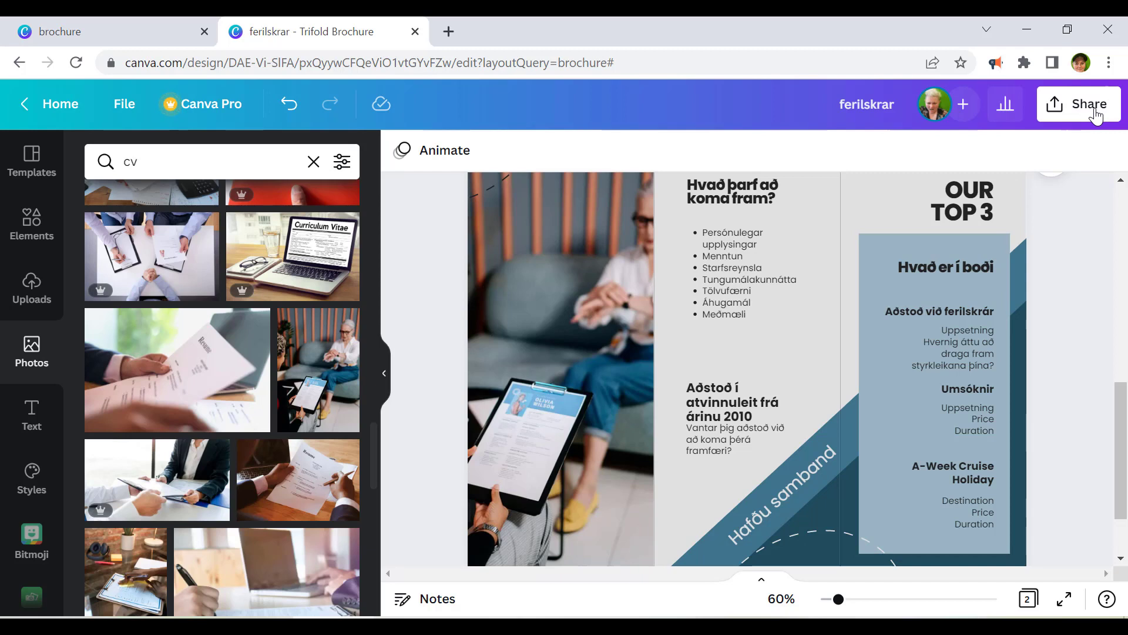
Step: Download all pages of the brochure as a PDF Standard file
click(1094, 112)
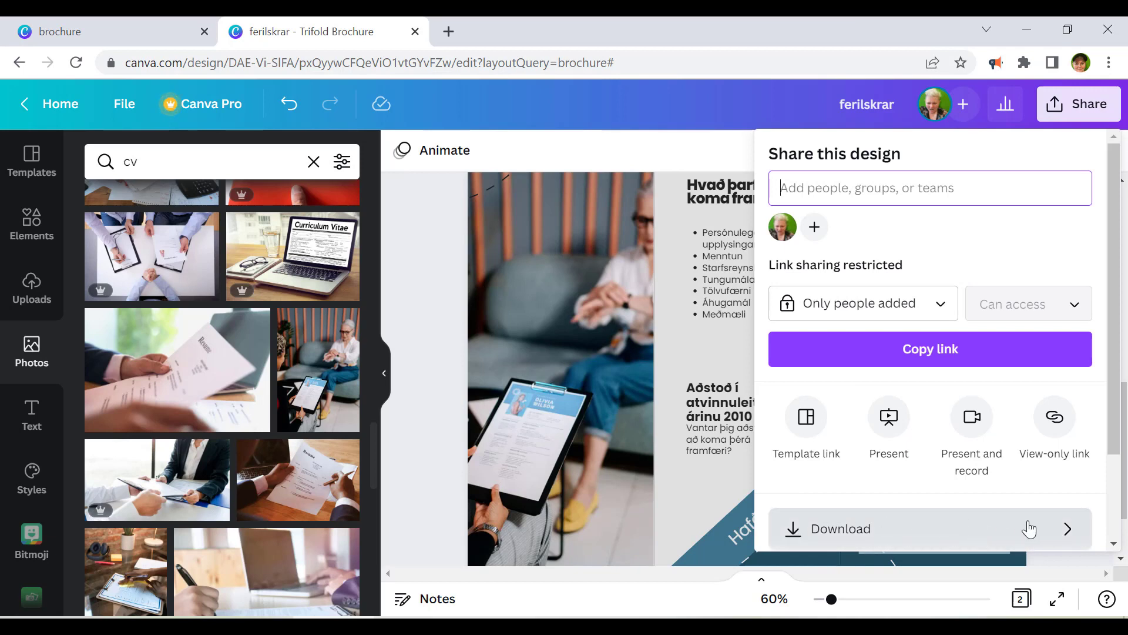
click(1068, 531)
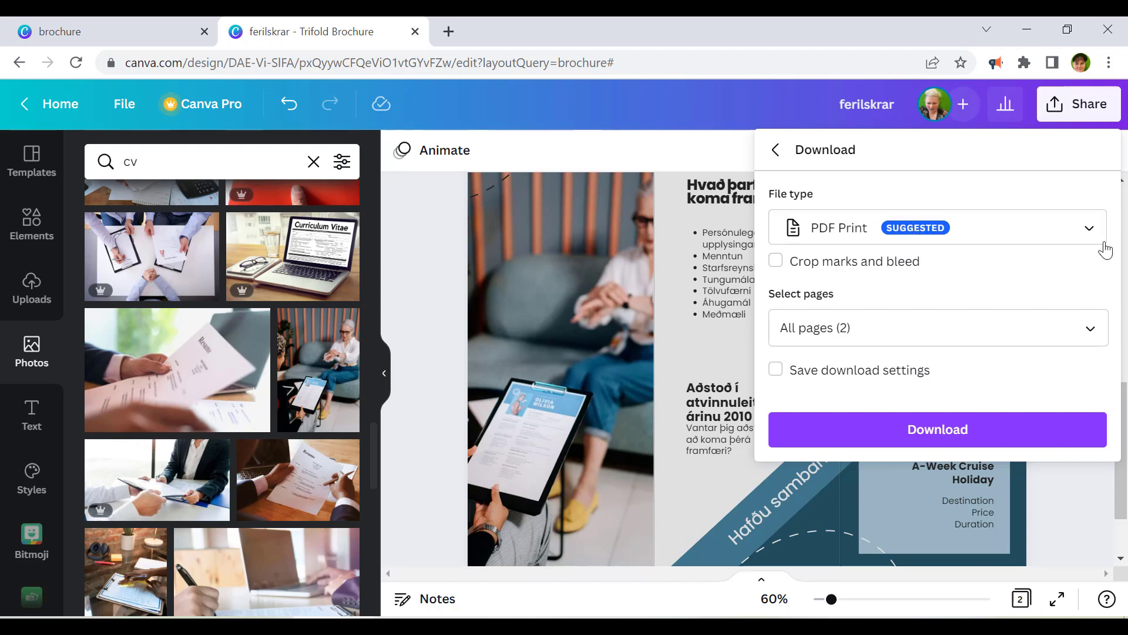
click(1090, 229)
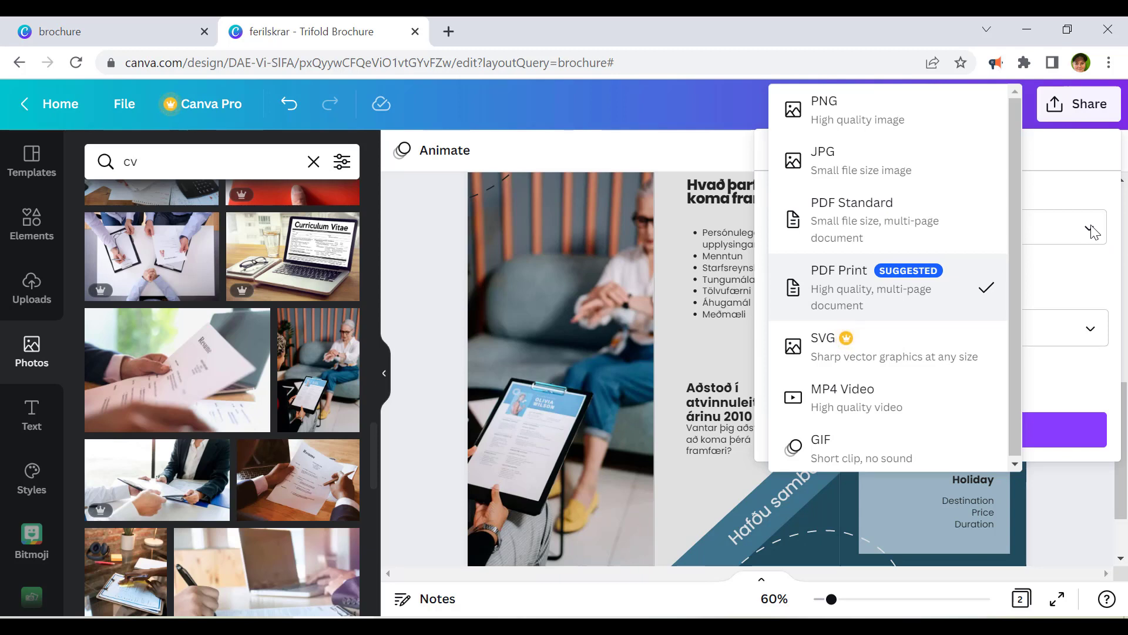
click(869, 221)
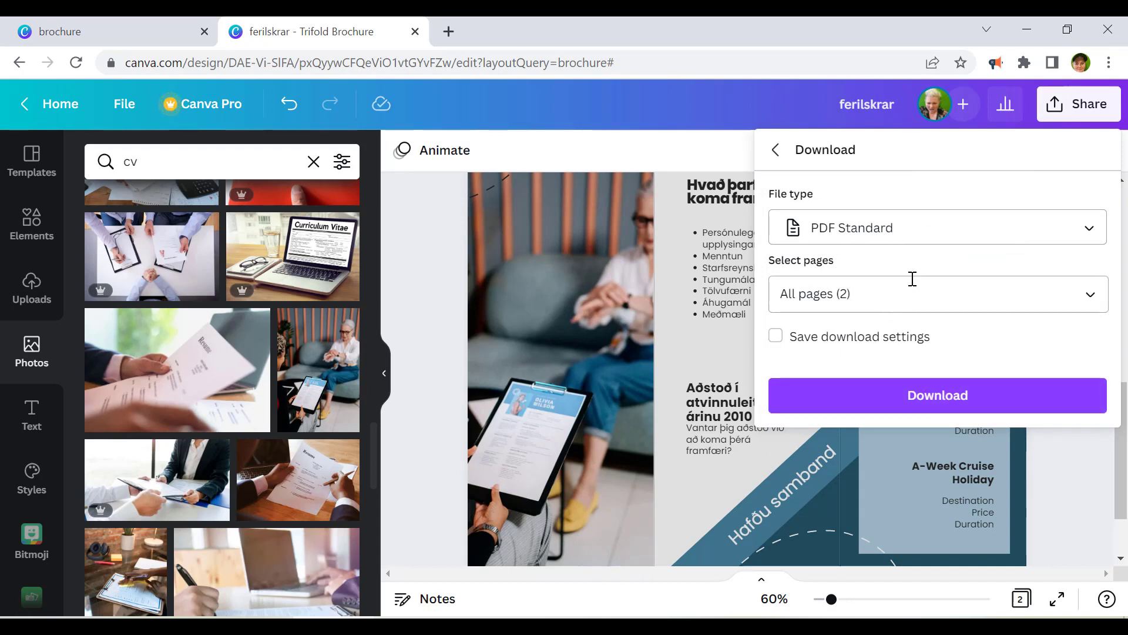
click(1091, 295)
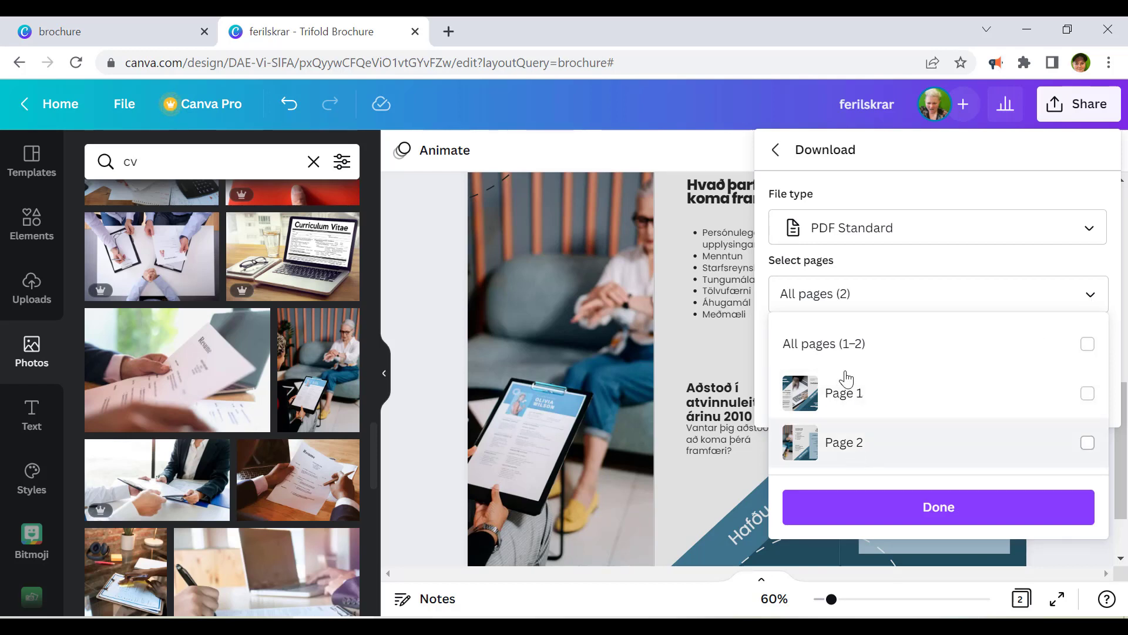
click(1093, 295)
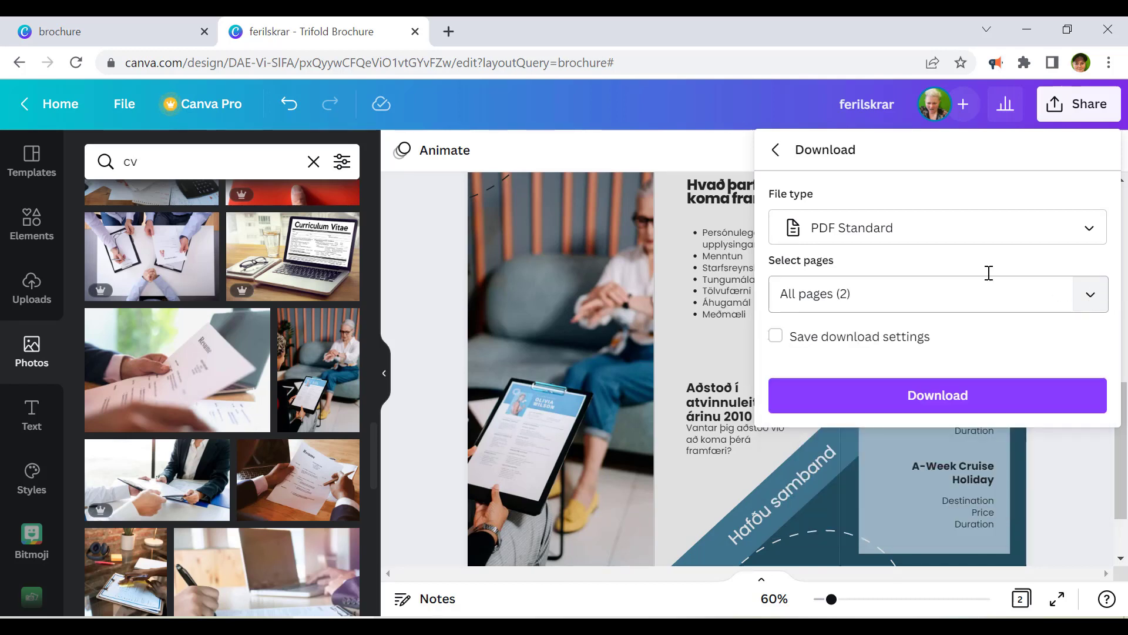
click(941, 396)
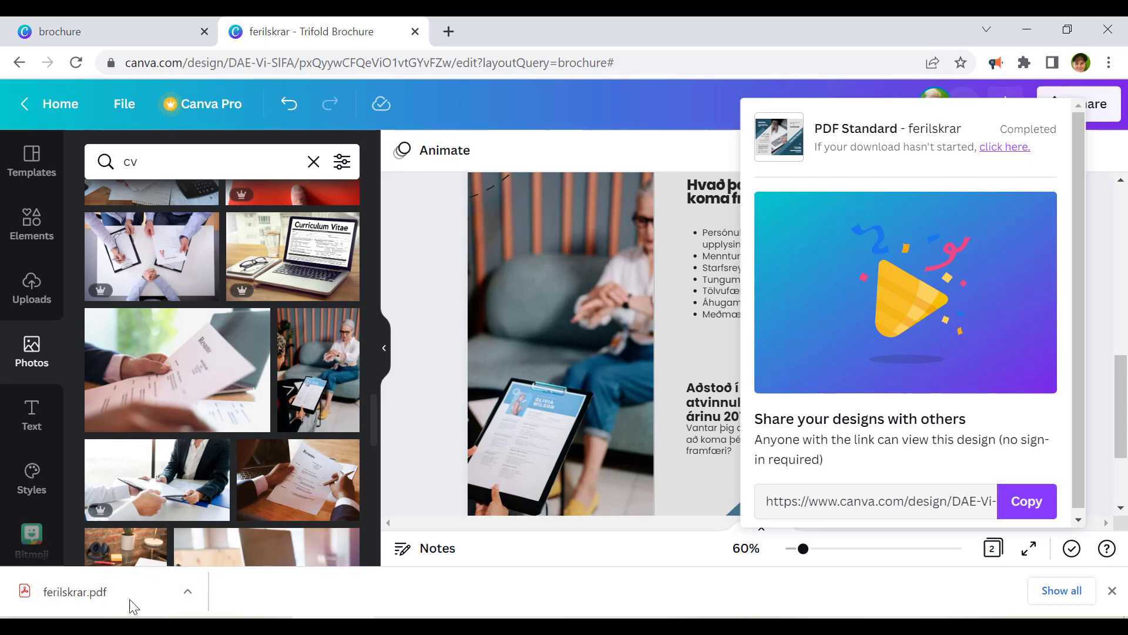
Step: Open the downloaded ferilskrar.pdf and compare its two pages to review the finished brochure
click(63, 597)
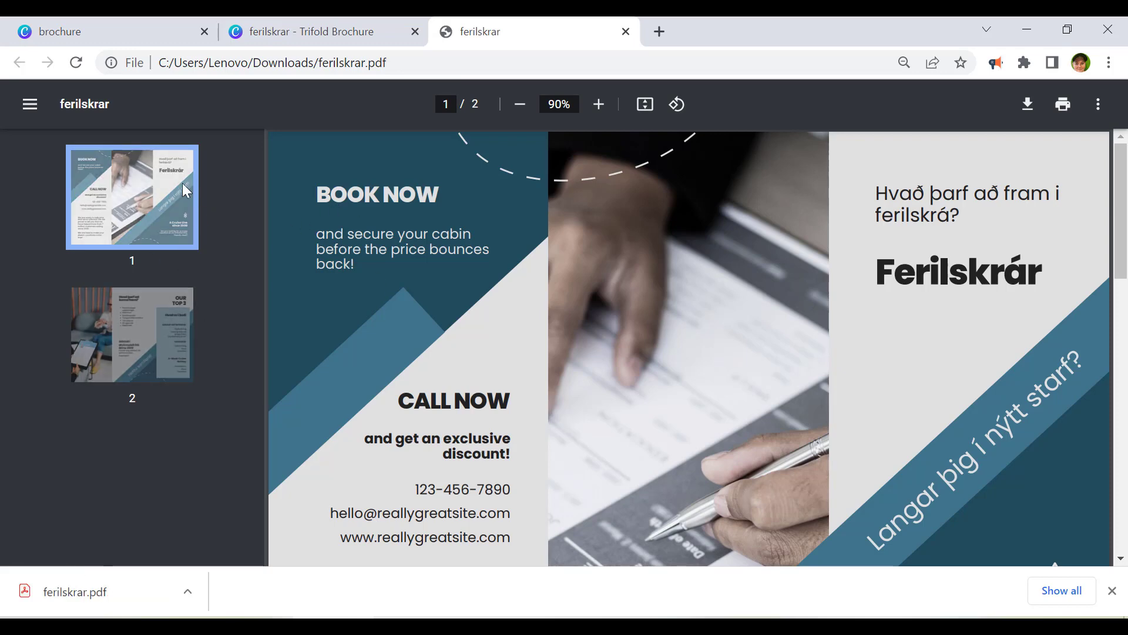
click(156, 338)
click(155, 213)
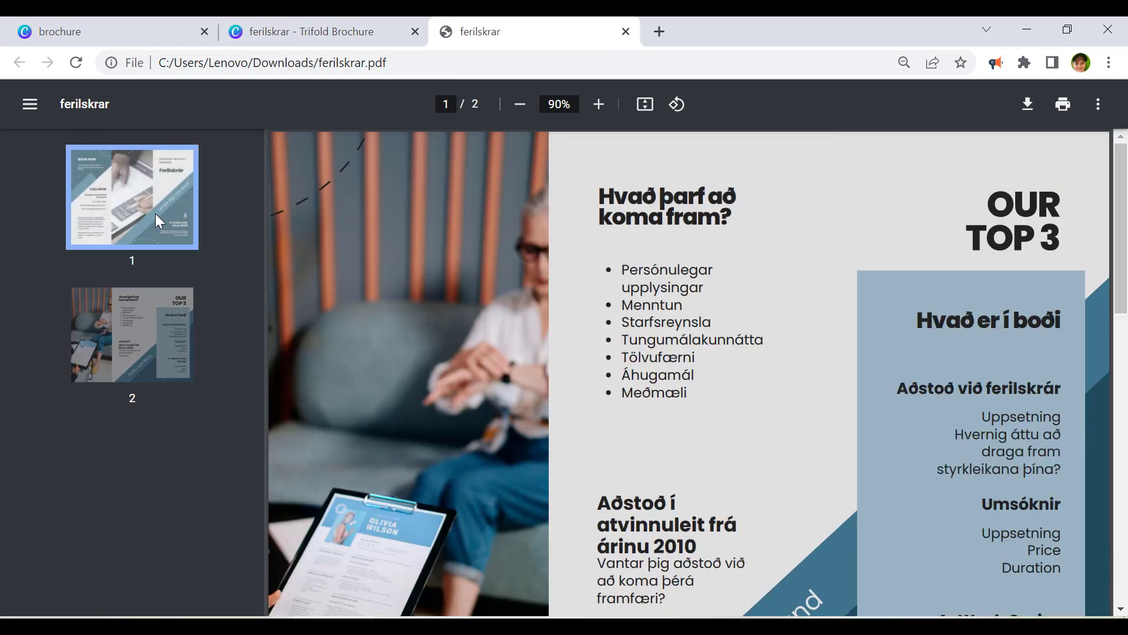
click(152, 320)
click(134, 200)
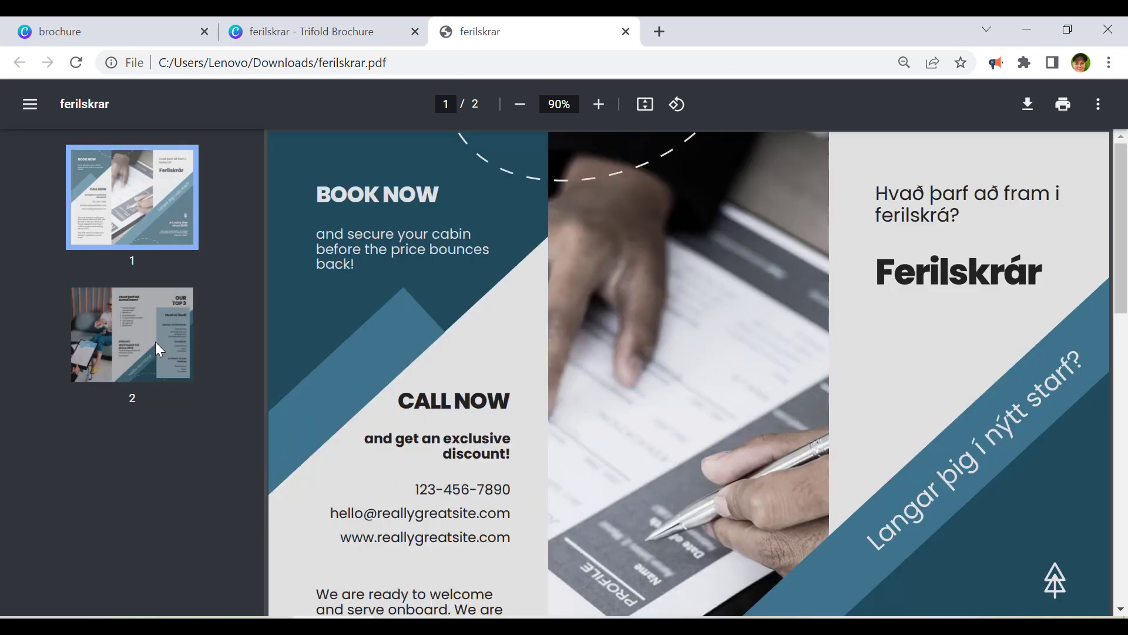
click(156, 340)
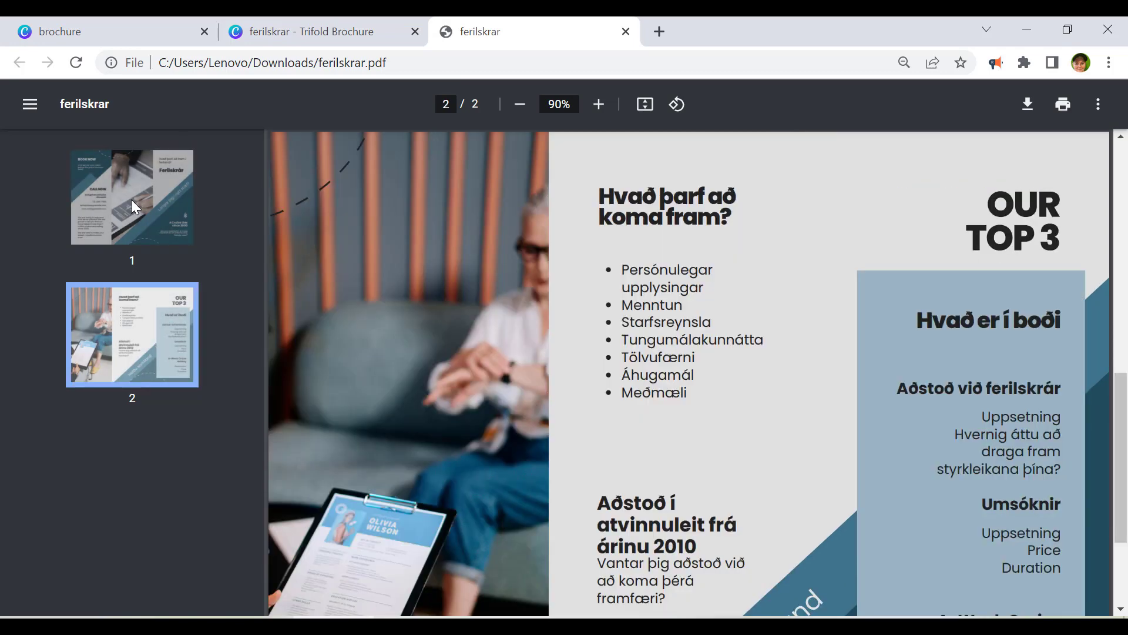
click(153, 196)
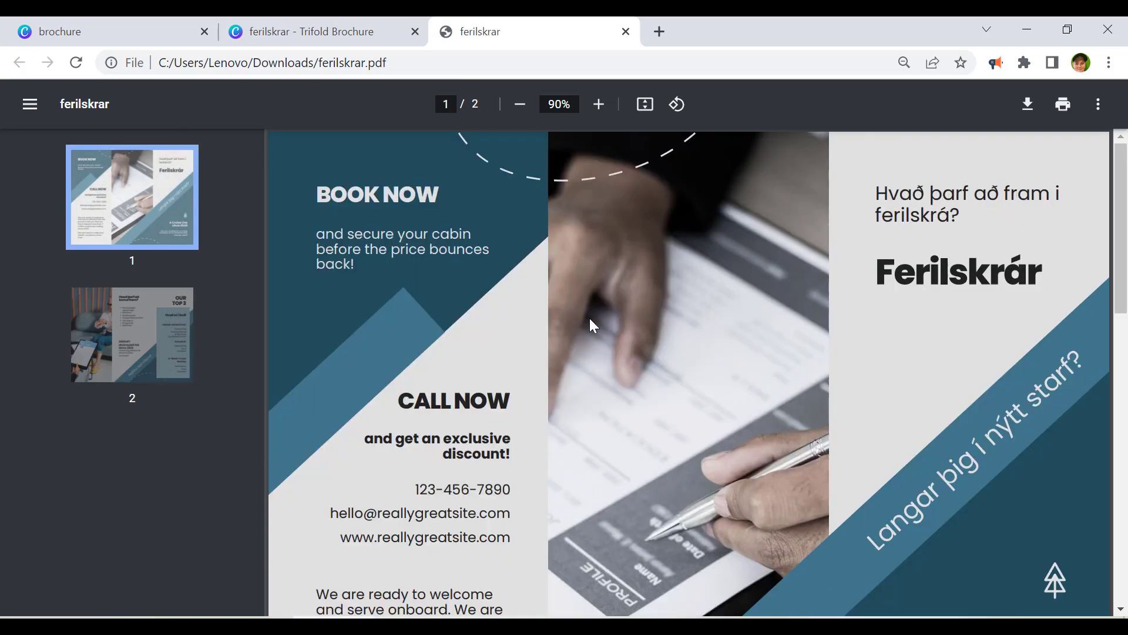
click(141, 322)
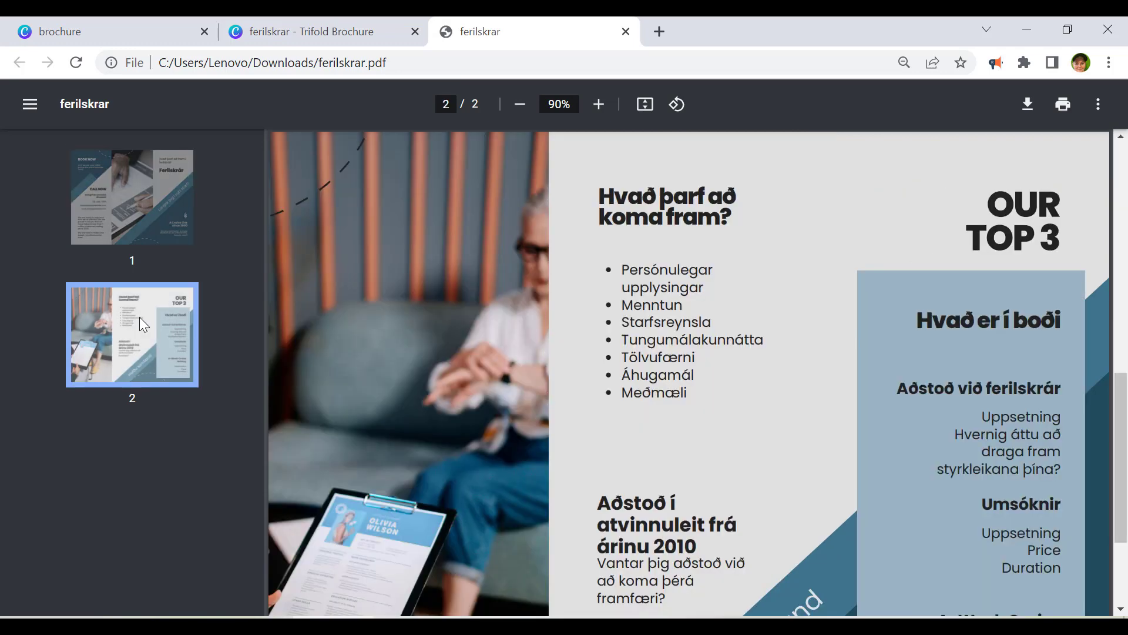